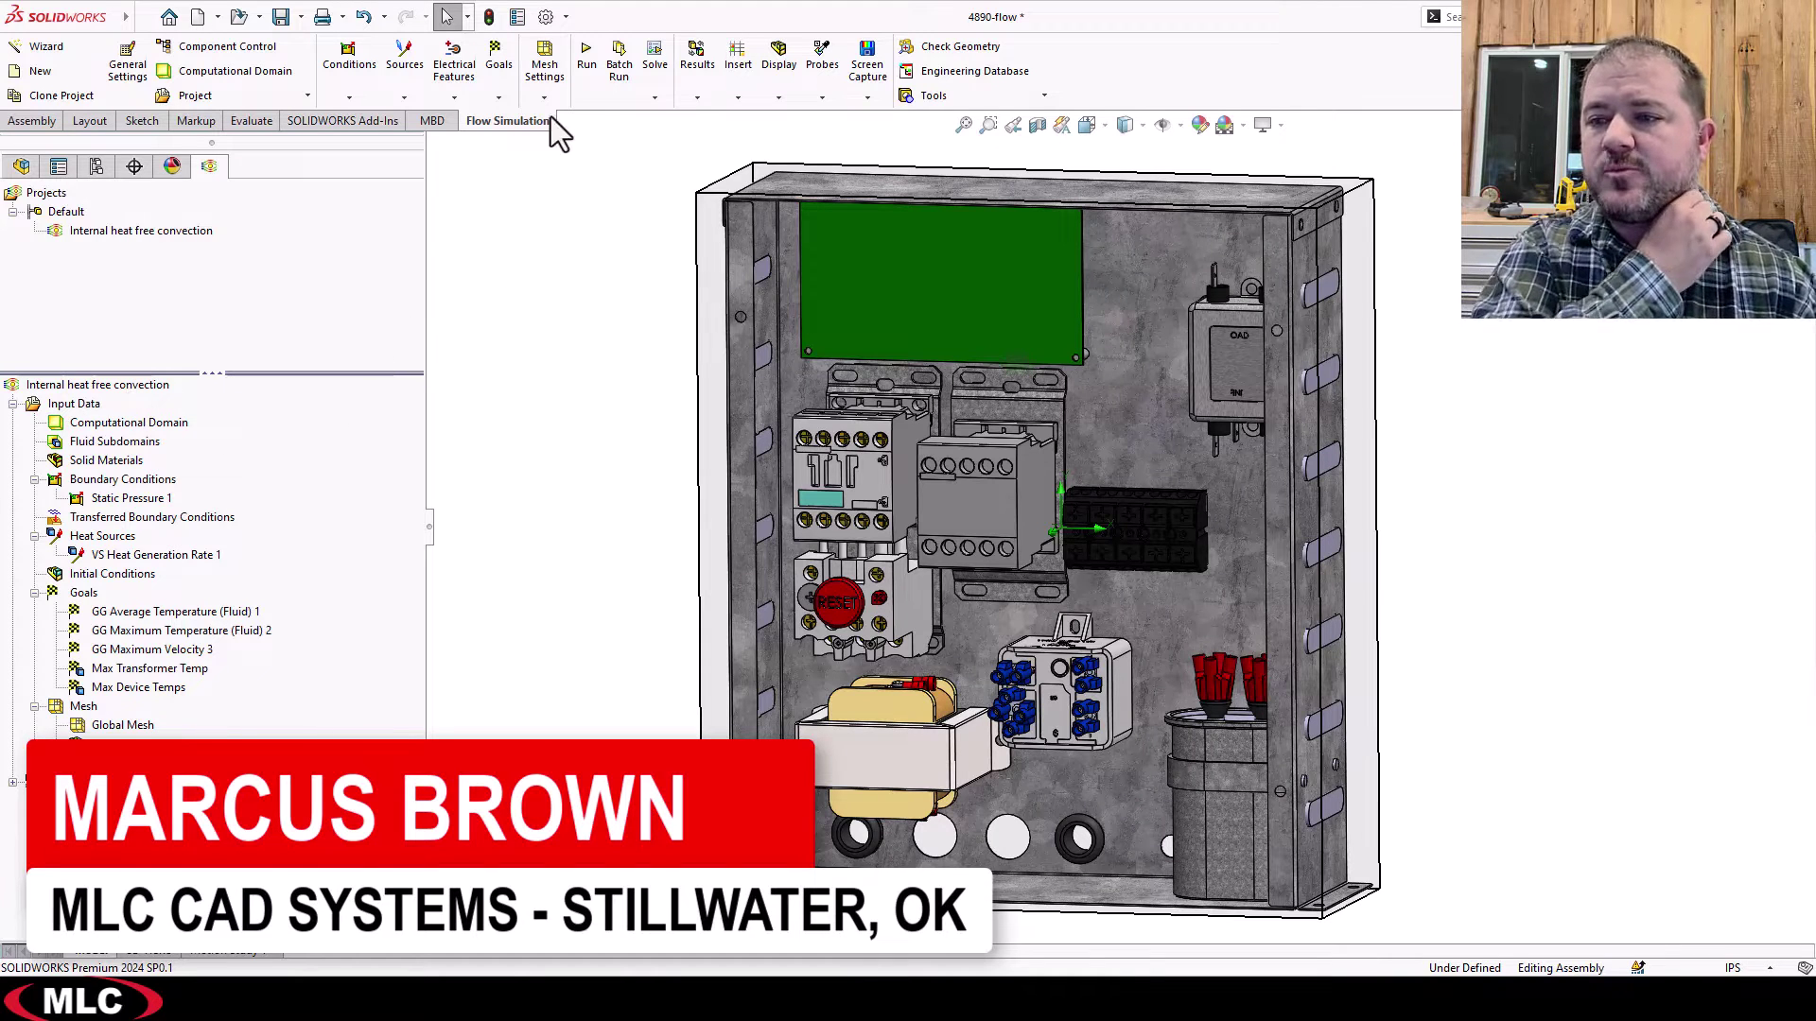
- Set up the Run dialog with Mesh and Solve checked as a New calculation
left_click(586, 83)
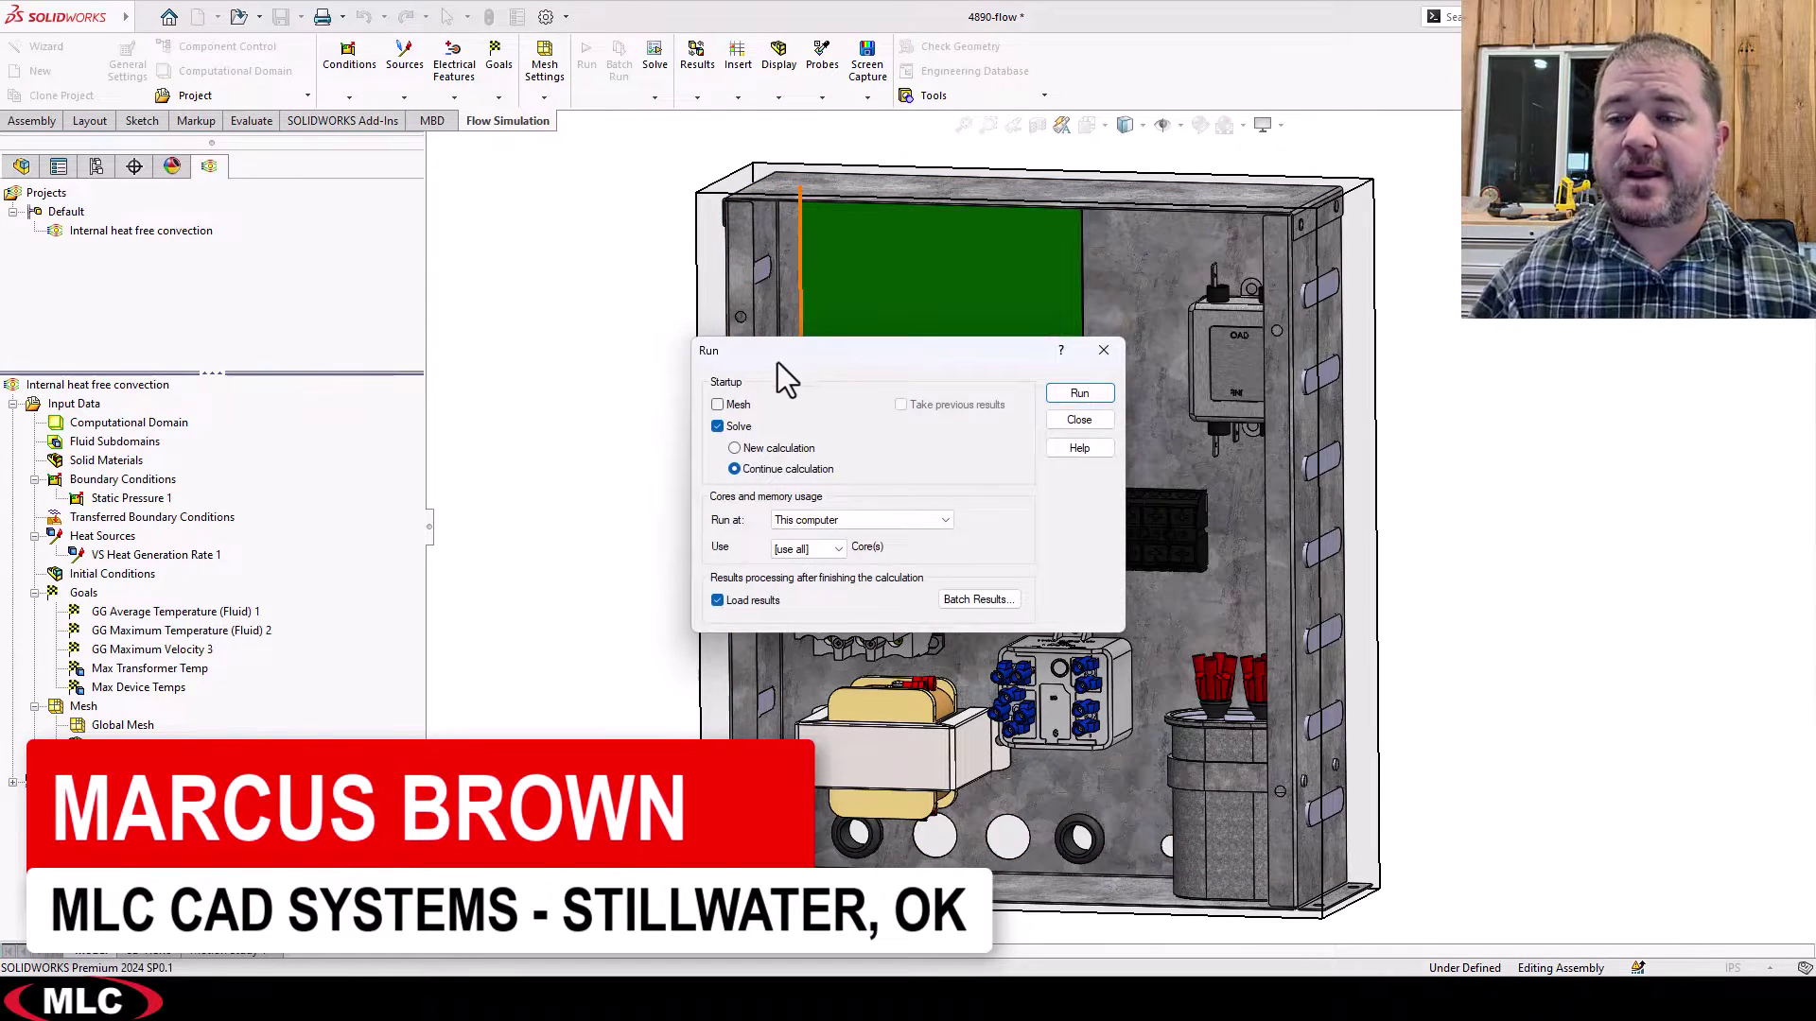
left_click_drag(778, 357, 767, 340)
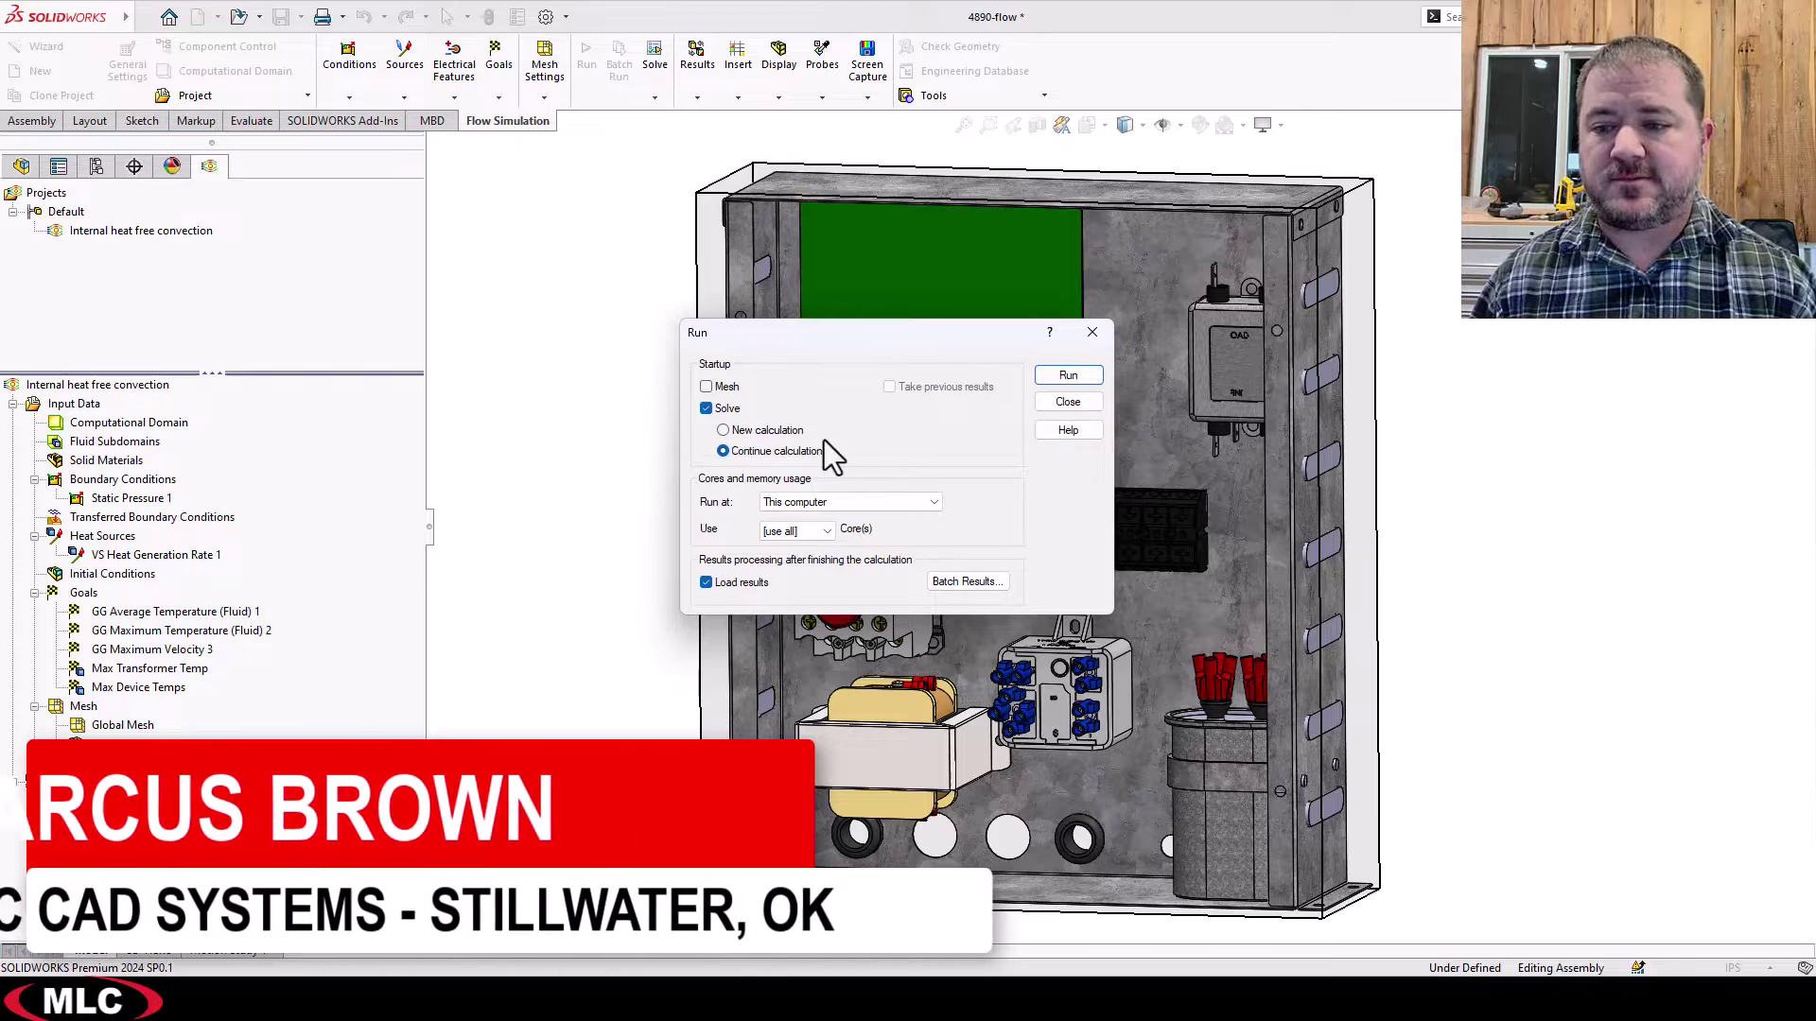
left_click(706, 387)
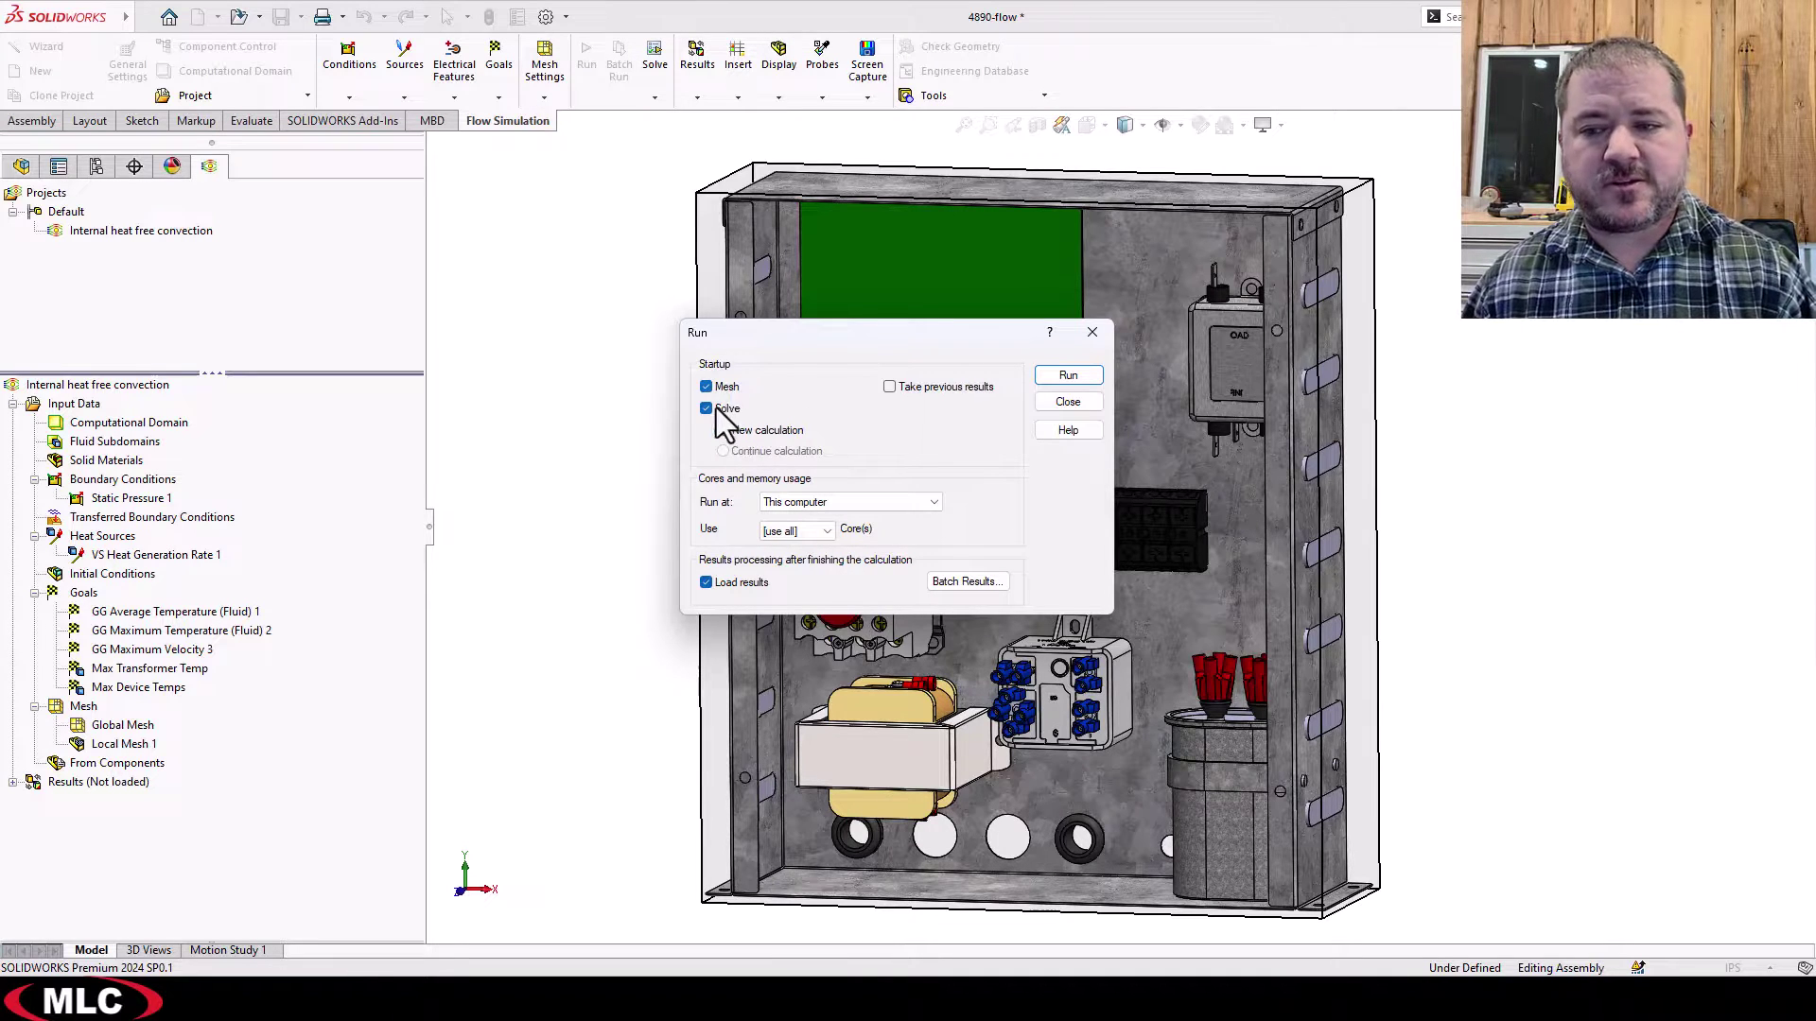
- Start the mesh-and-solve run so the solver meshes and begins iterating
left_click(1066, 375)
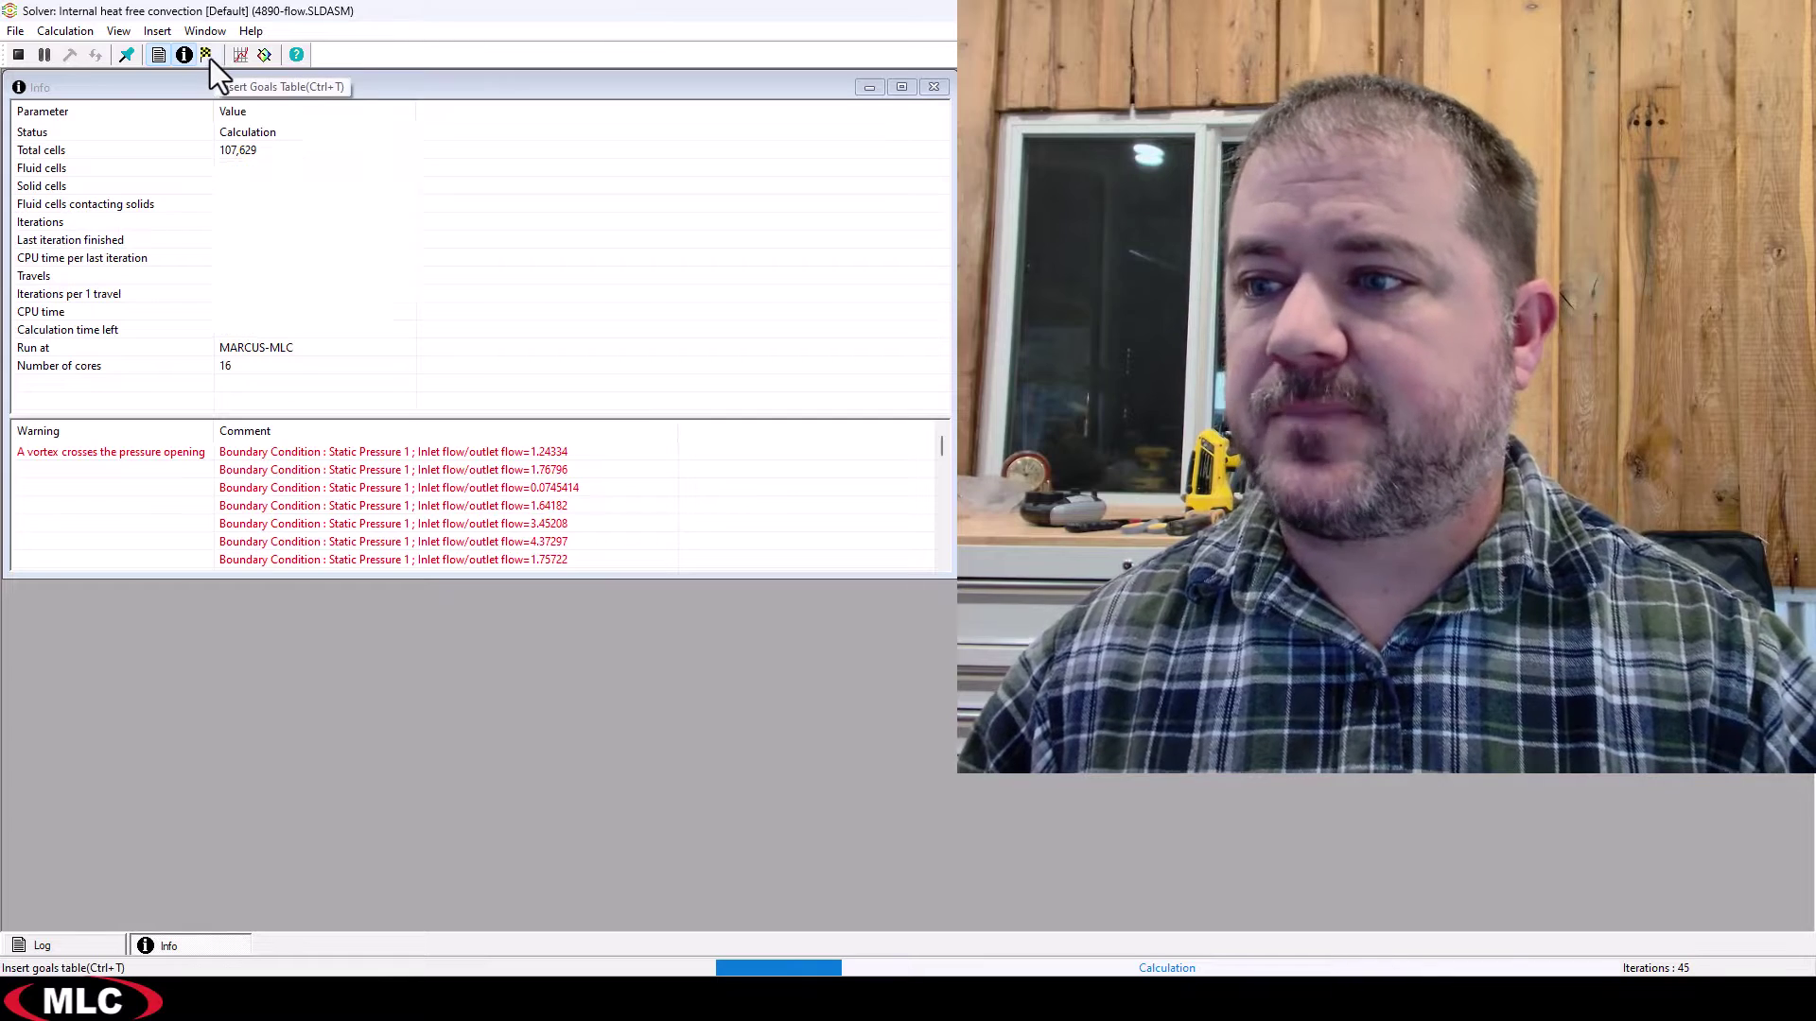
- Show the goals table and add a live Temperature preview on Front Plane, placed at the right
left_click(207, 55)
left_click_drag(306, 133, 354, 204)
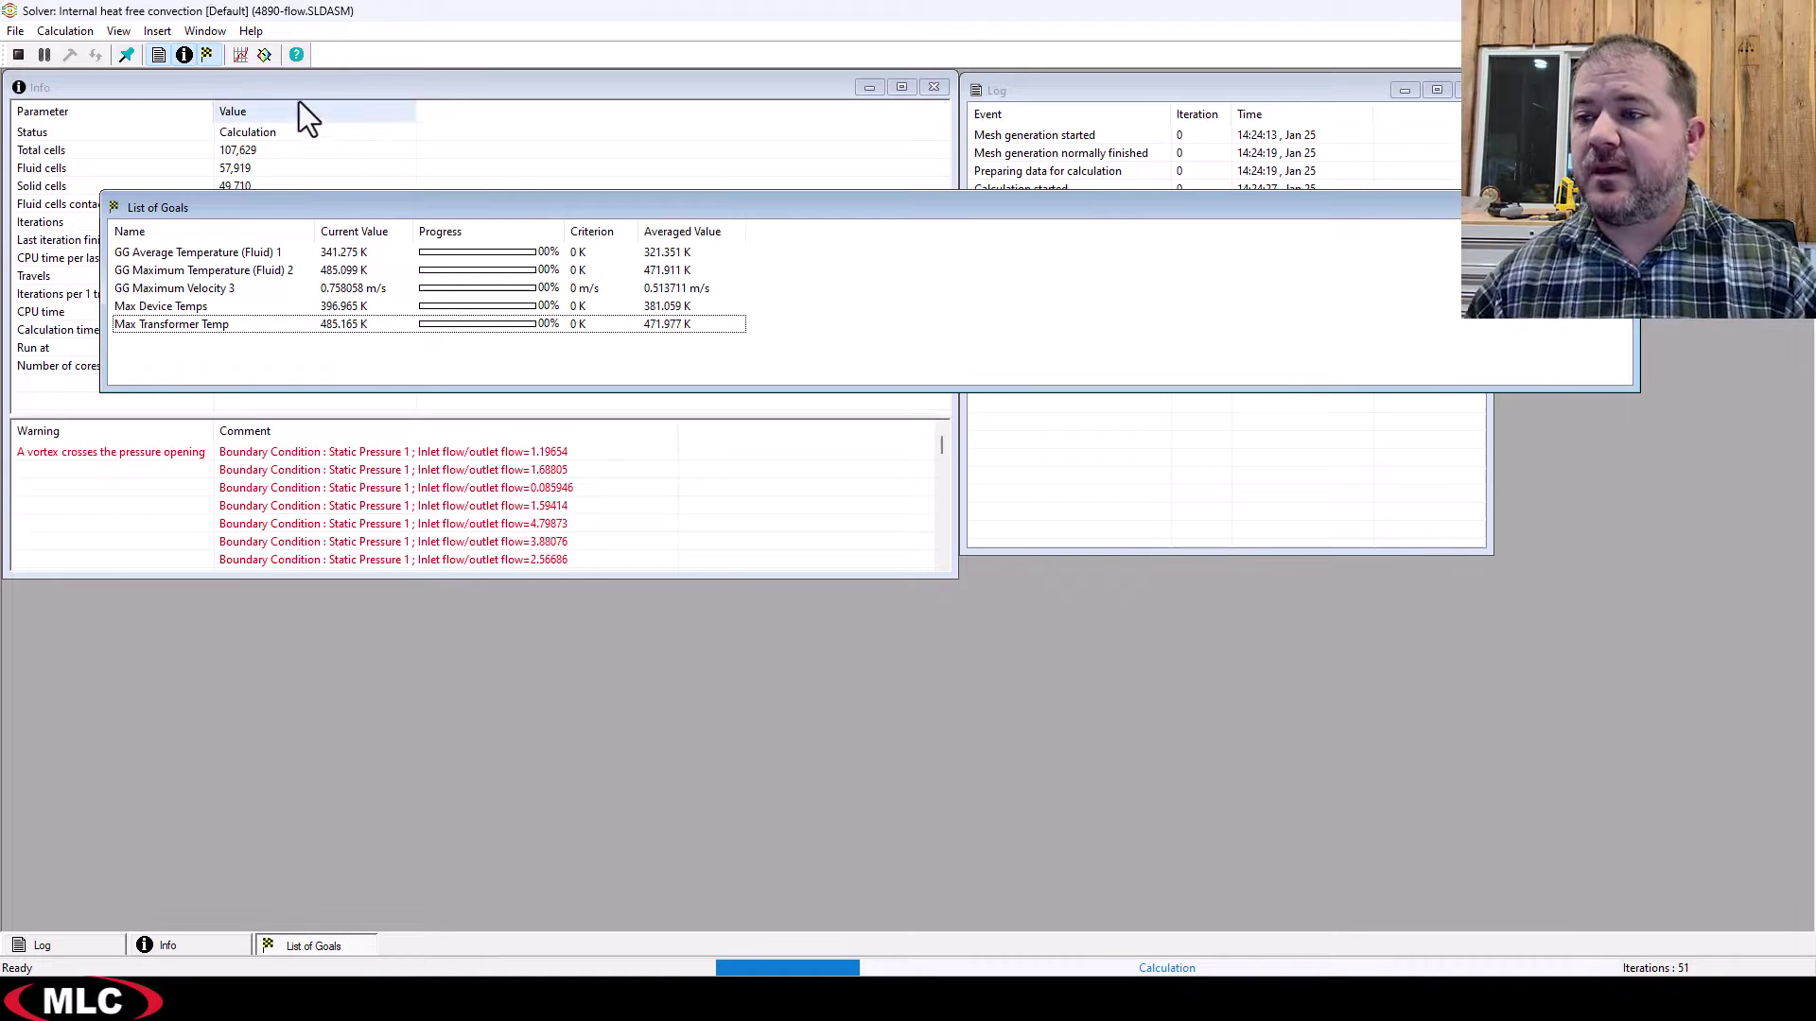
left_click(265, 55)
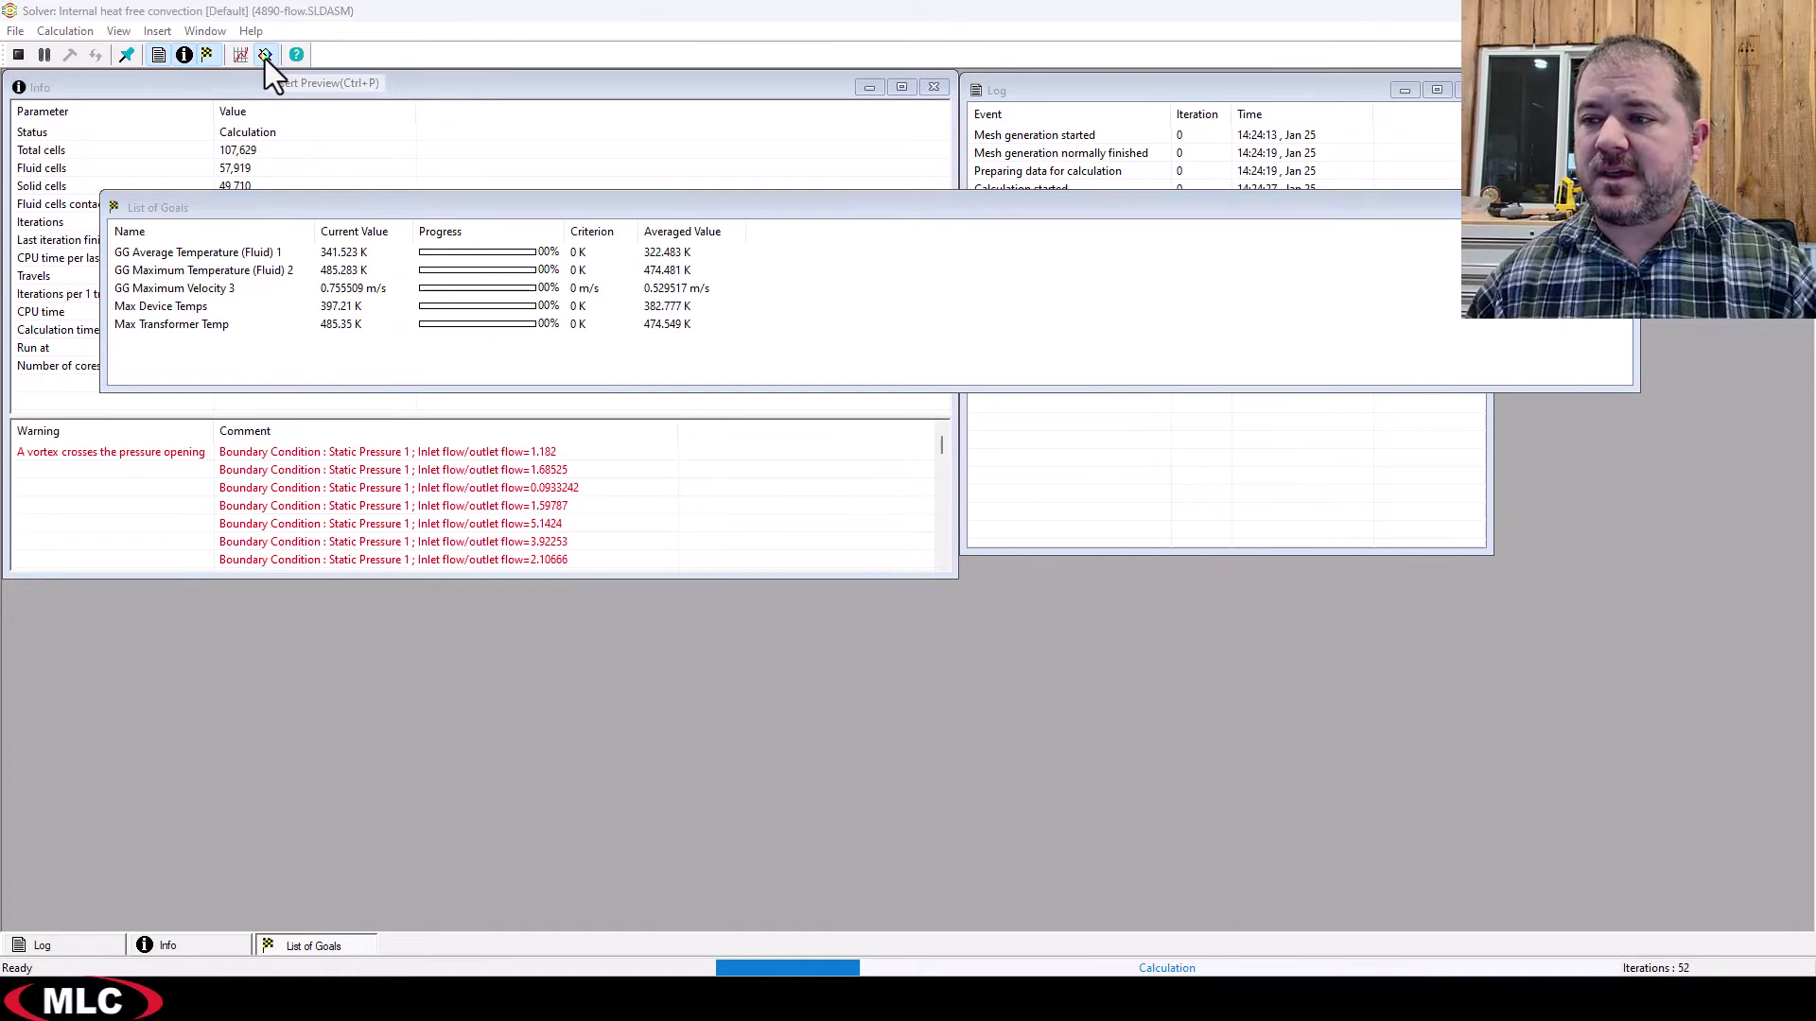
left_click(265, 55)
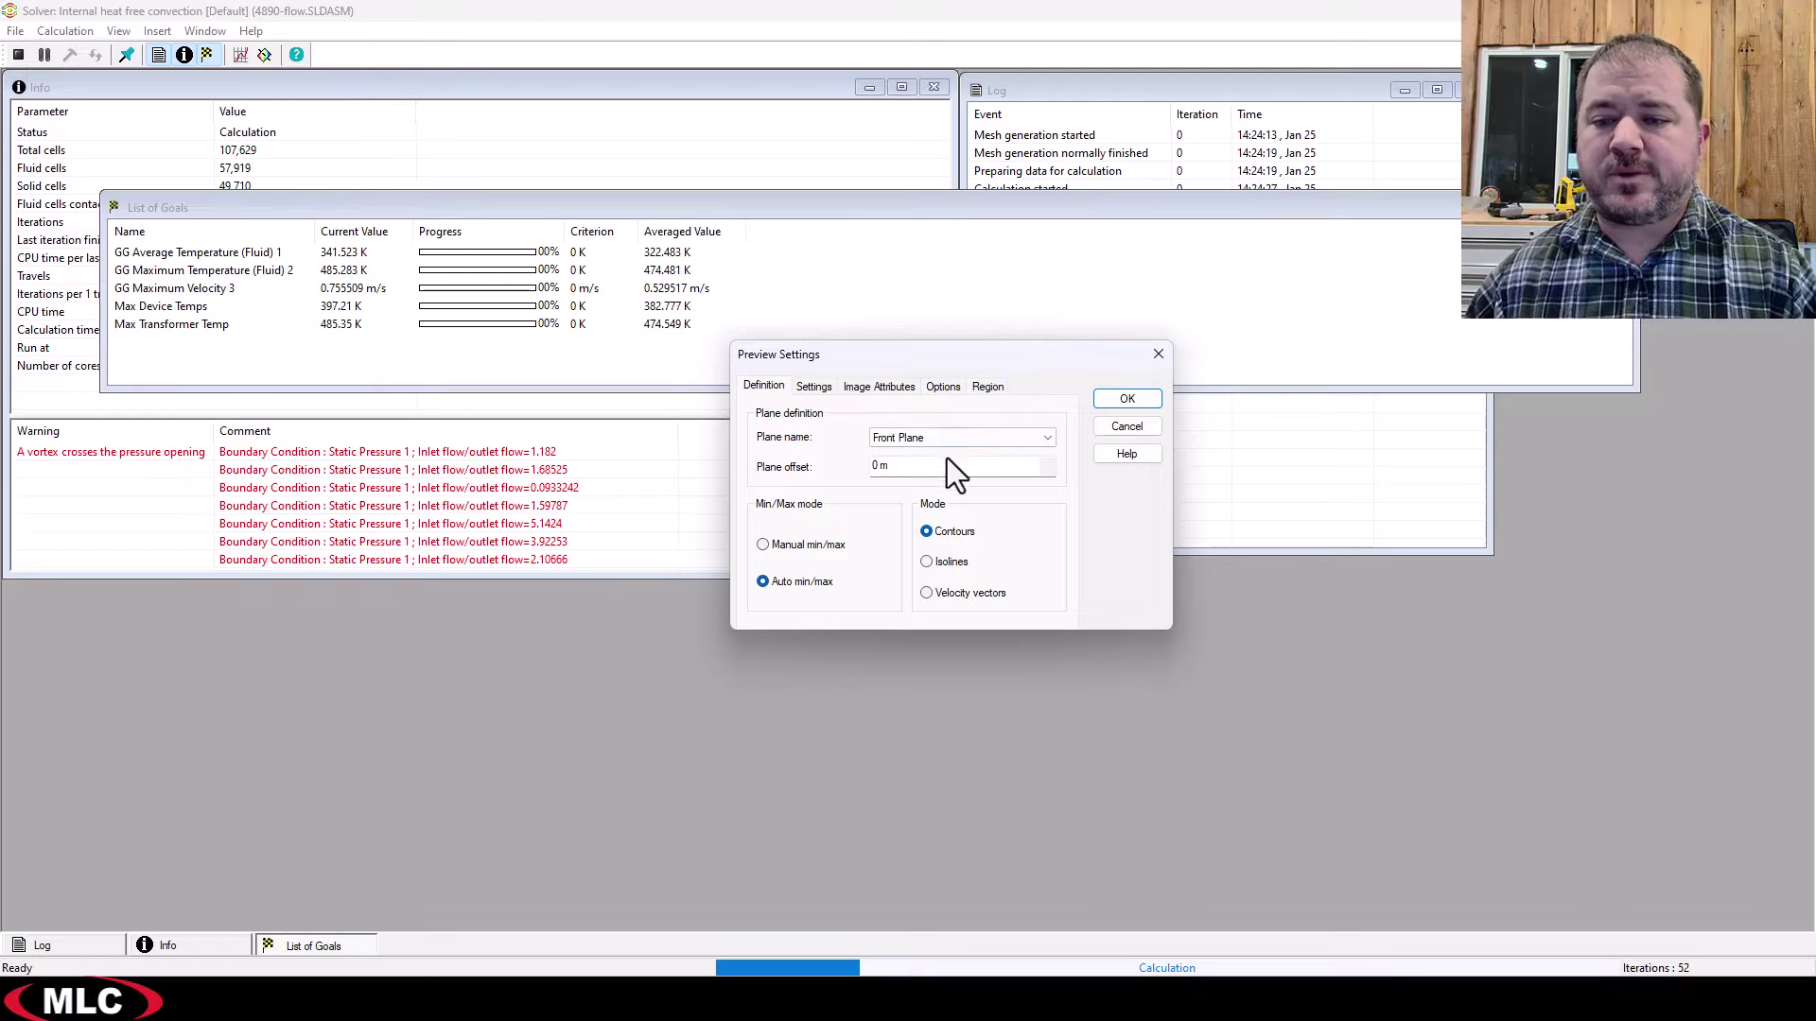
left_click(815, 386)
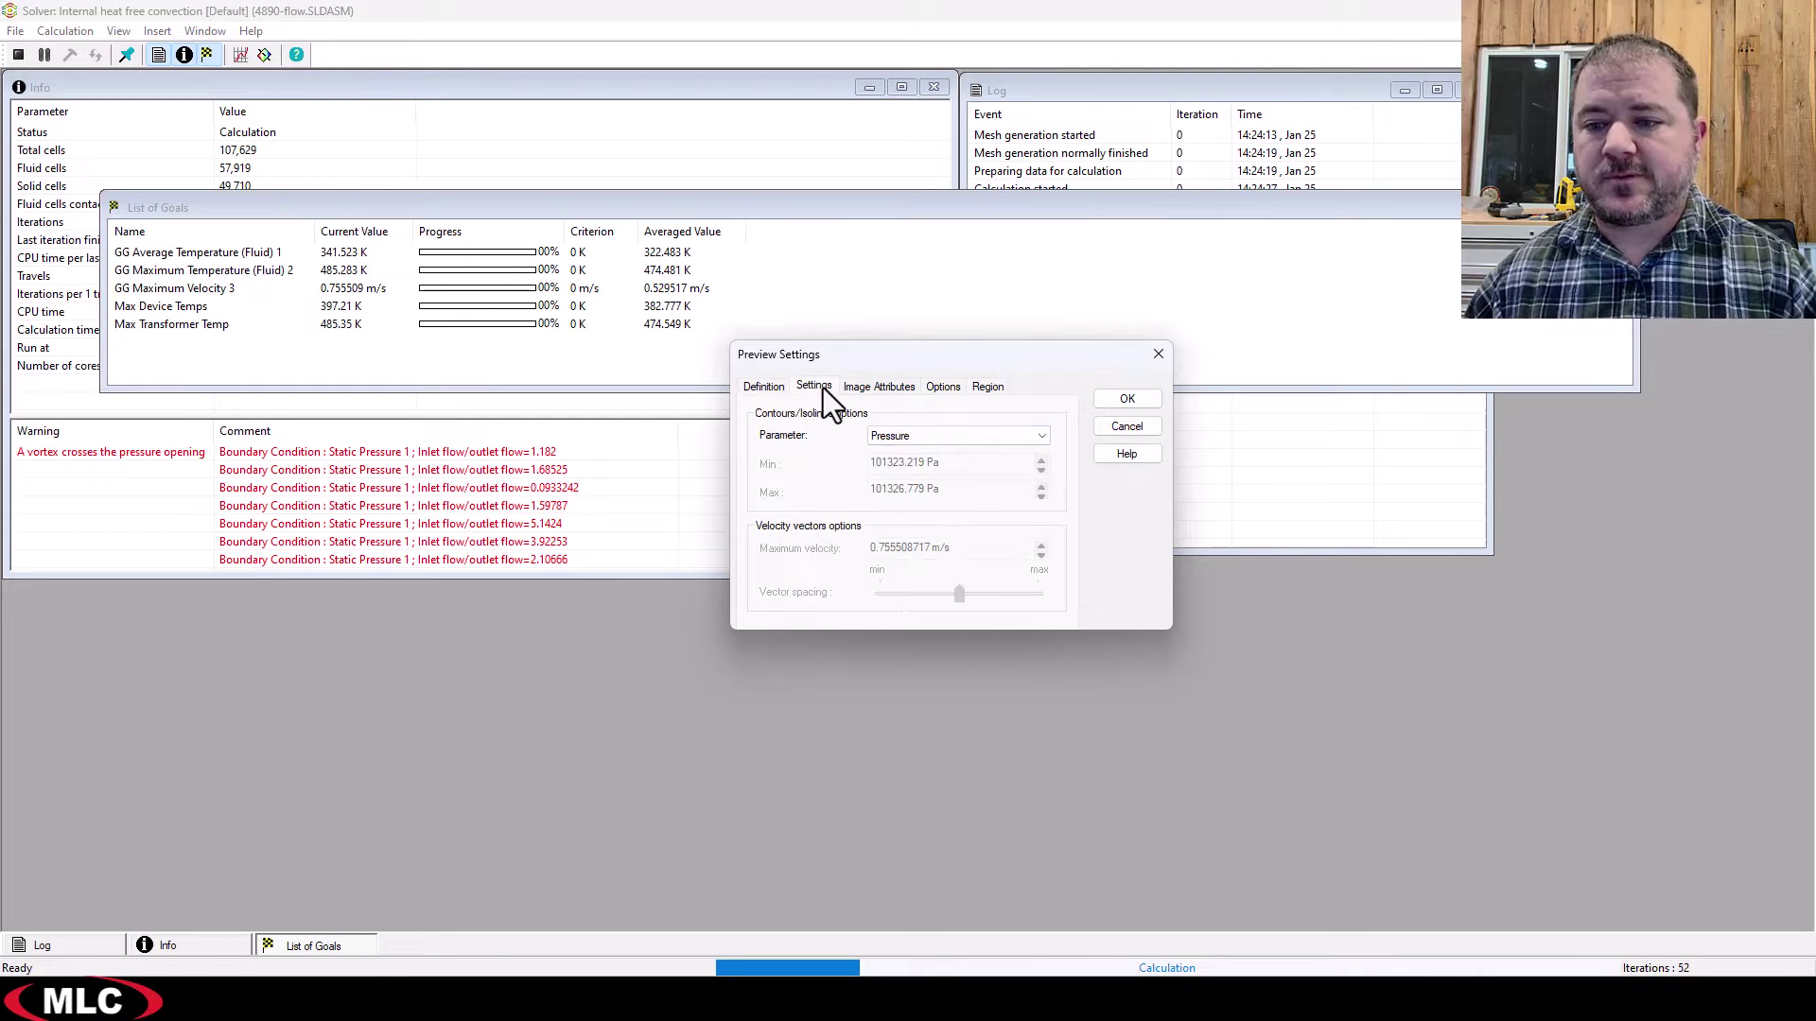
left_click(890, 435)
left_click(916, 466)
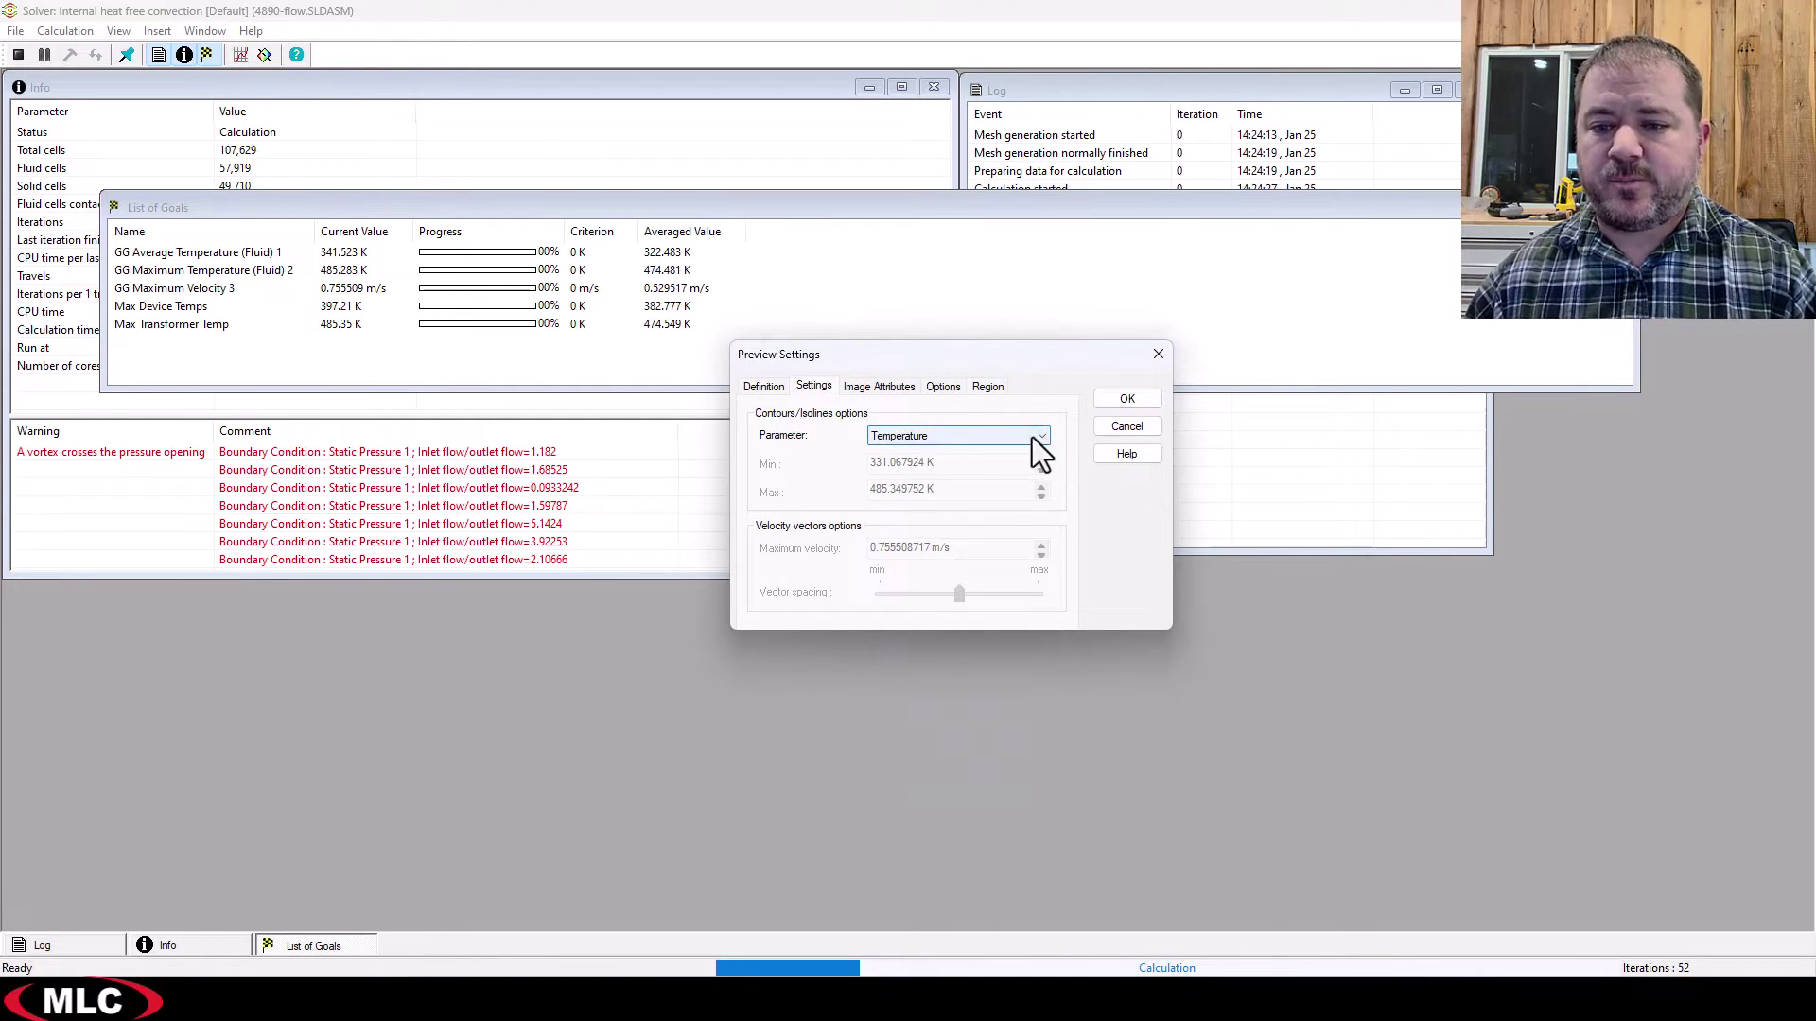
left_click(1126, 399)
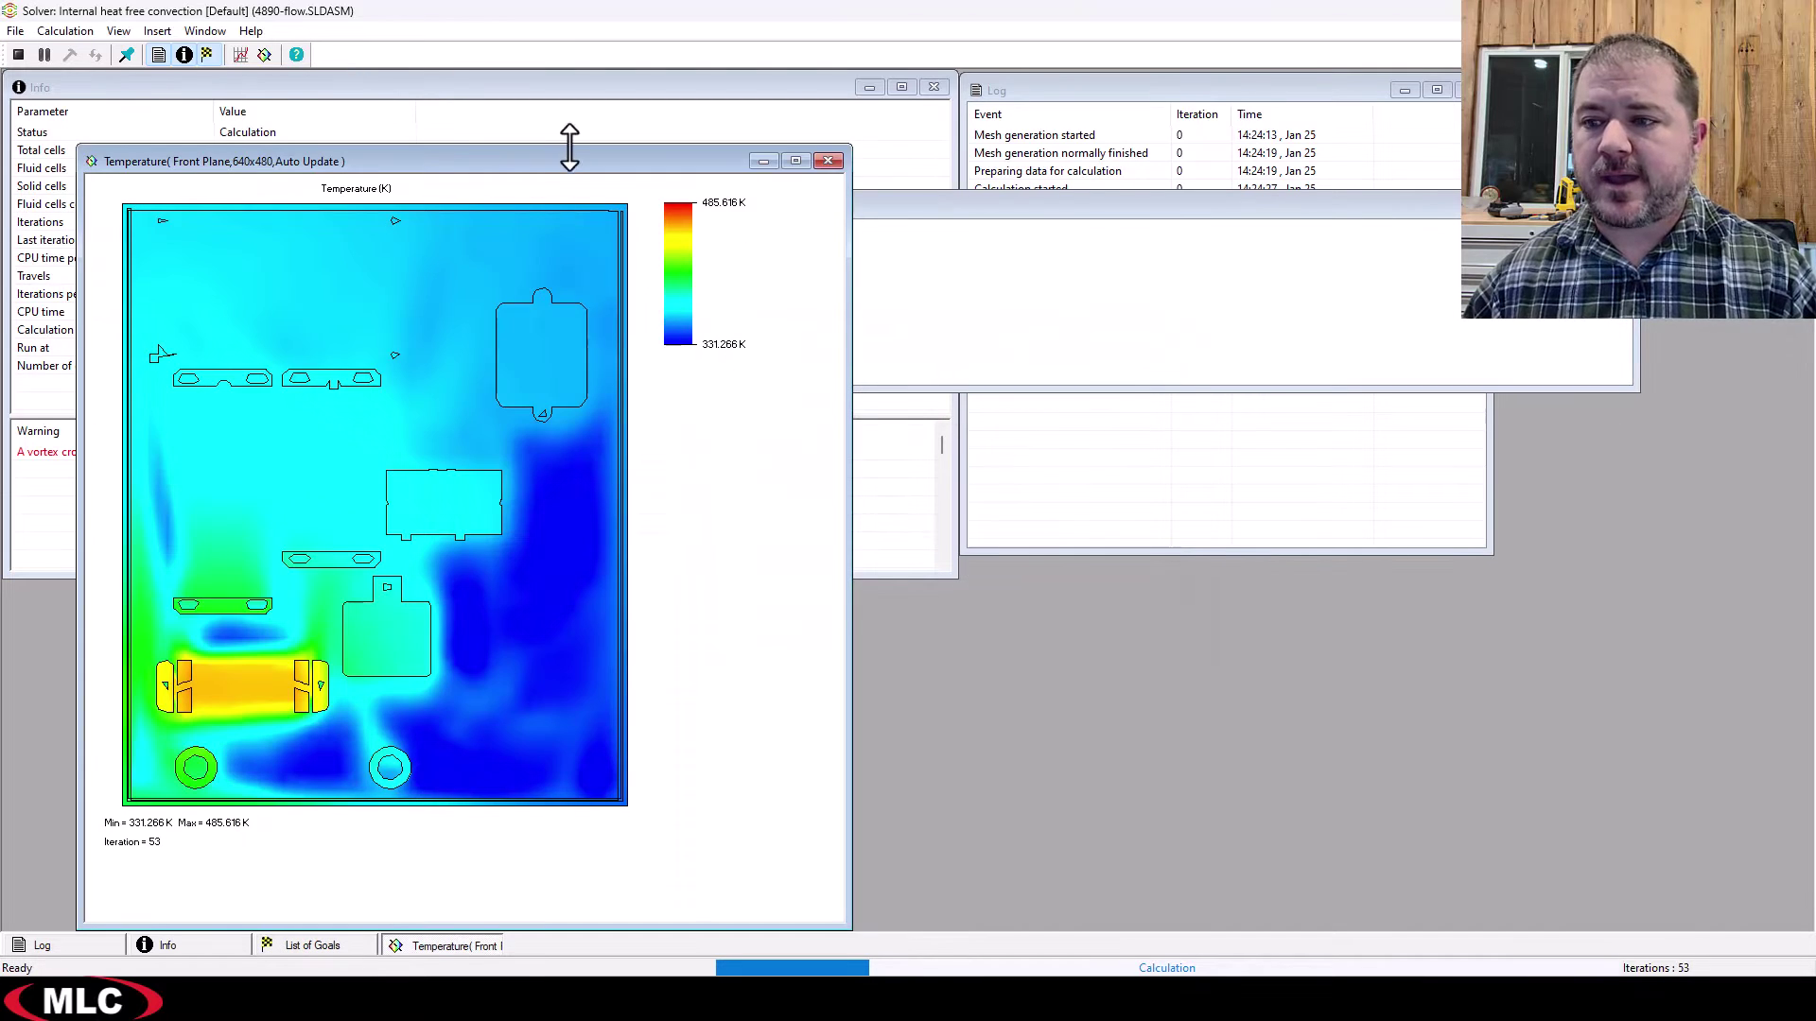
left_click_drag(557, 169, 1295, 97)
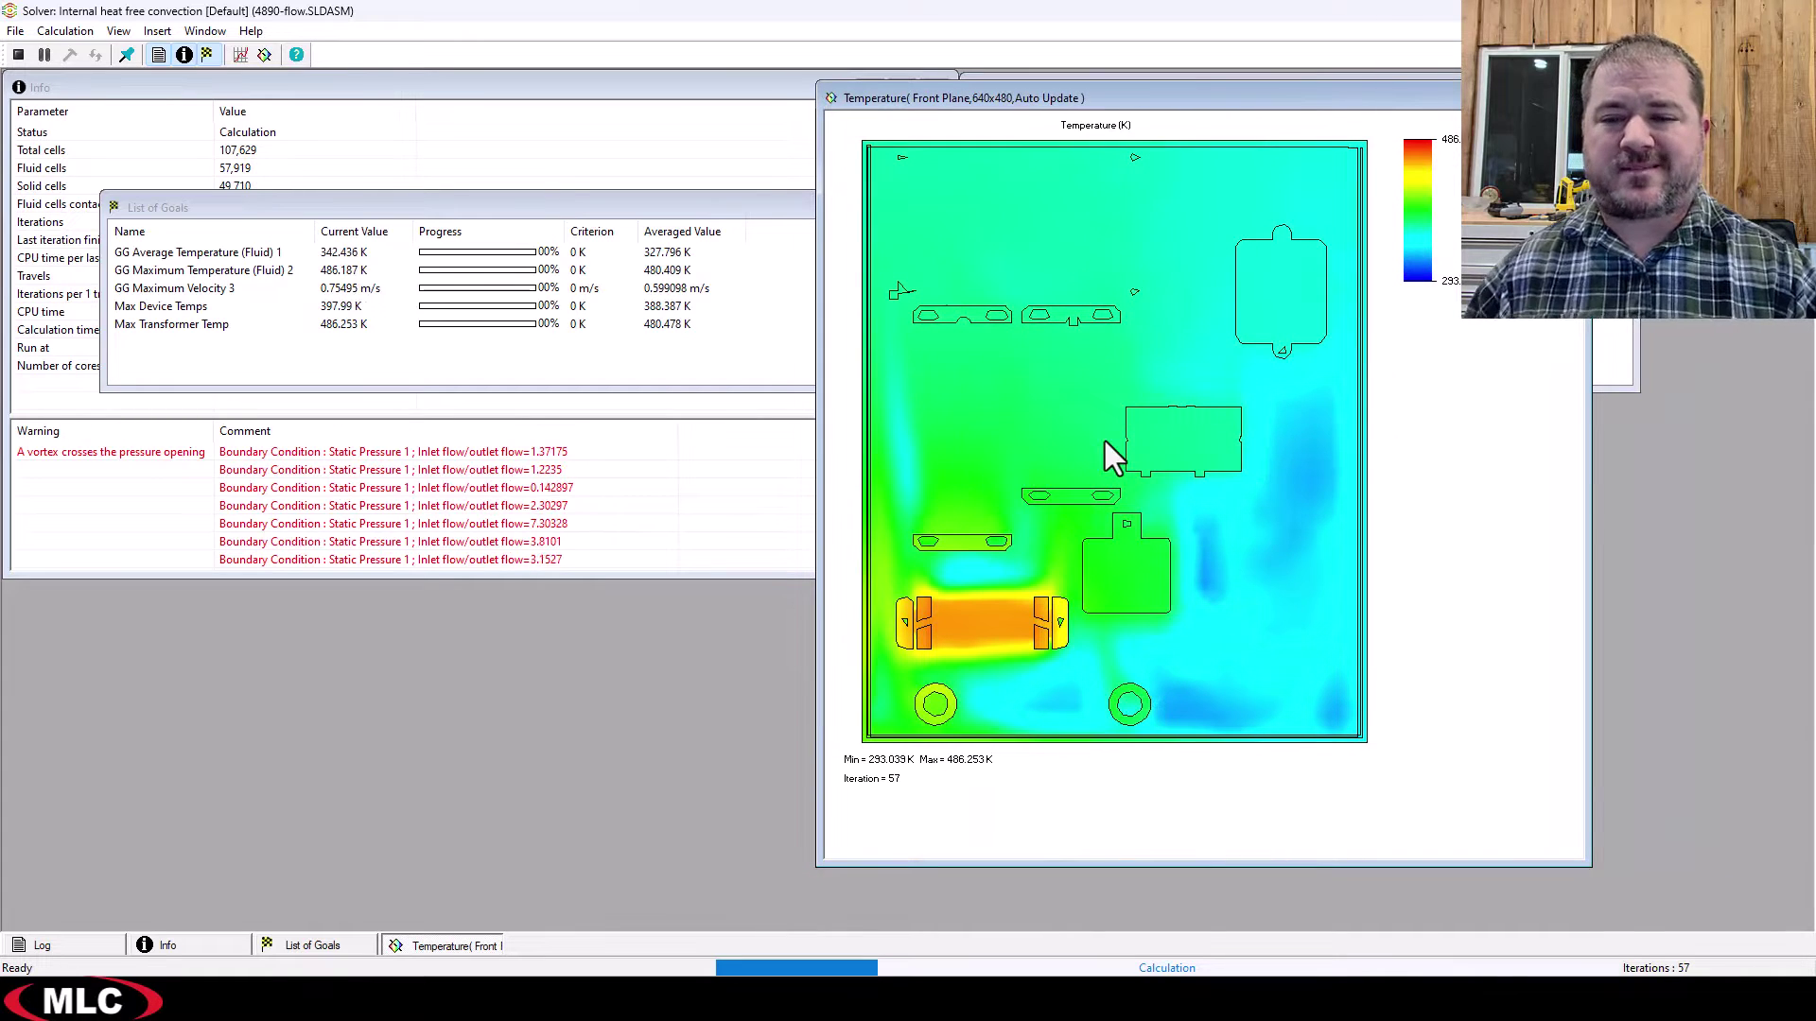
- Set the Temperature preview's image attributes to 1000x1000, apply and confirm
right_click(1419, 391)
left_click(1468, 465)
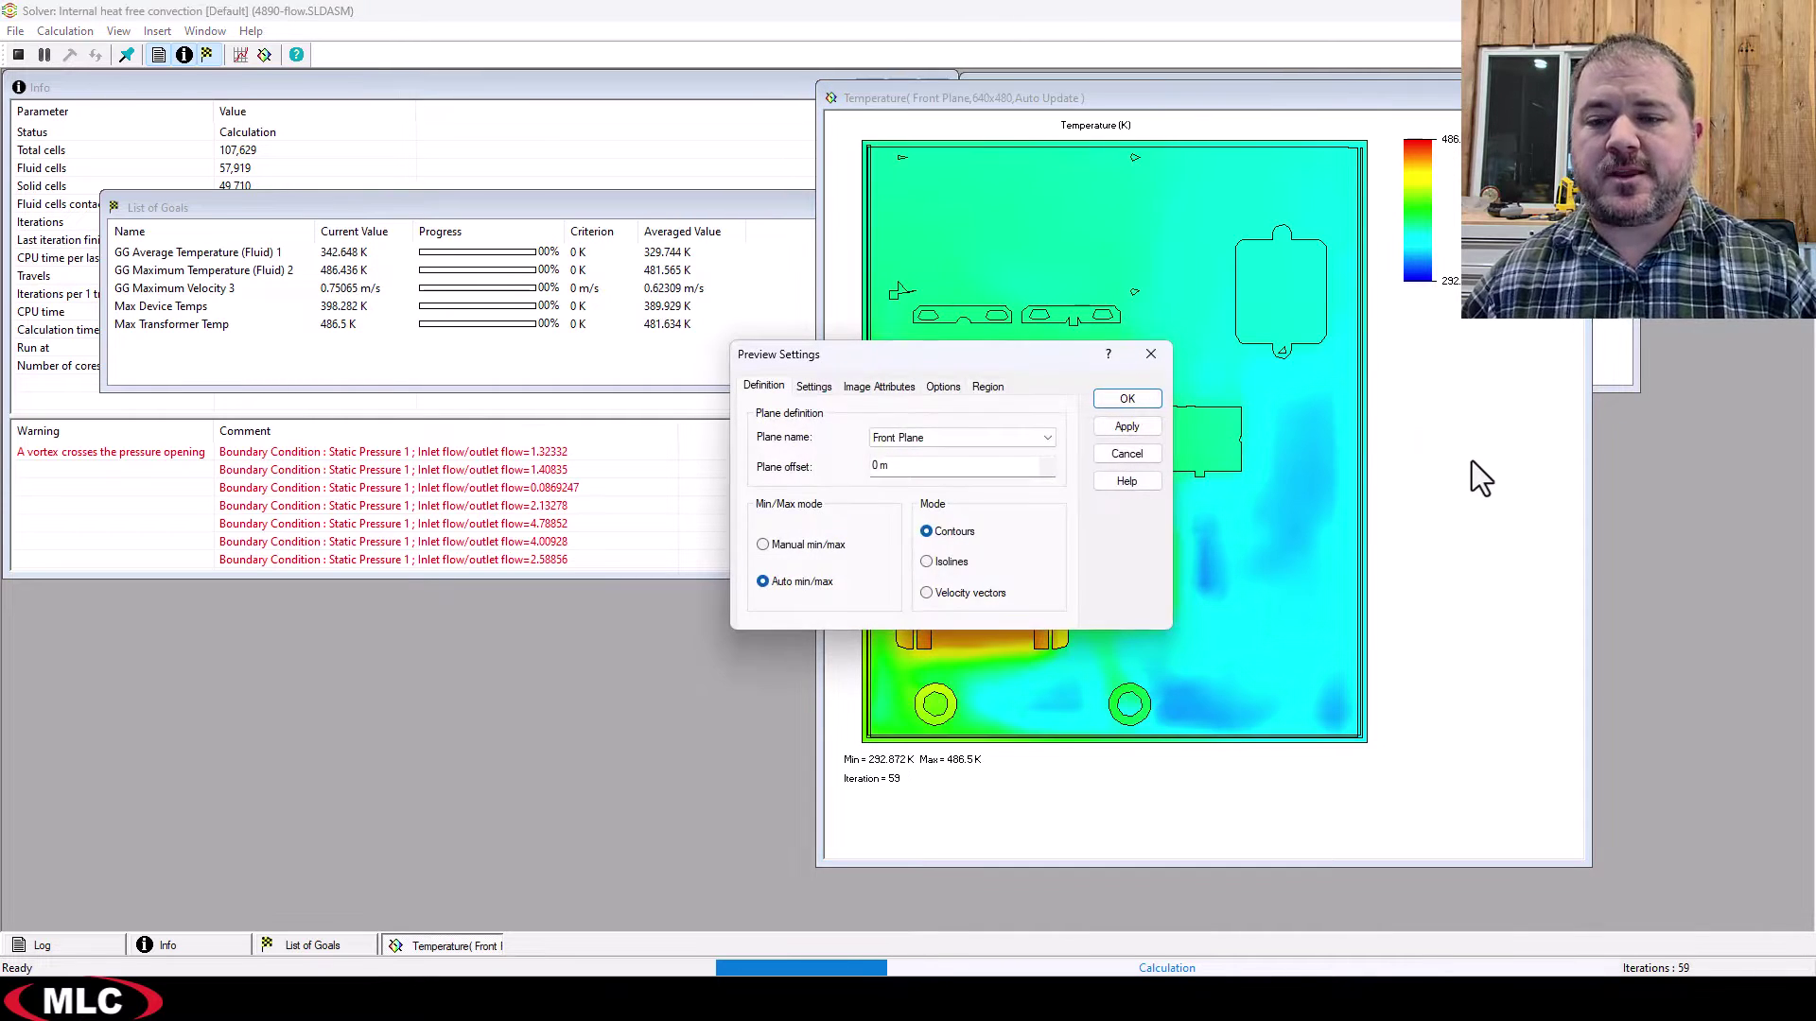
left_click(889, 390)
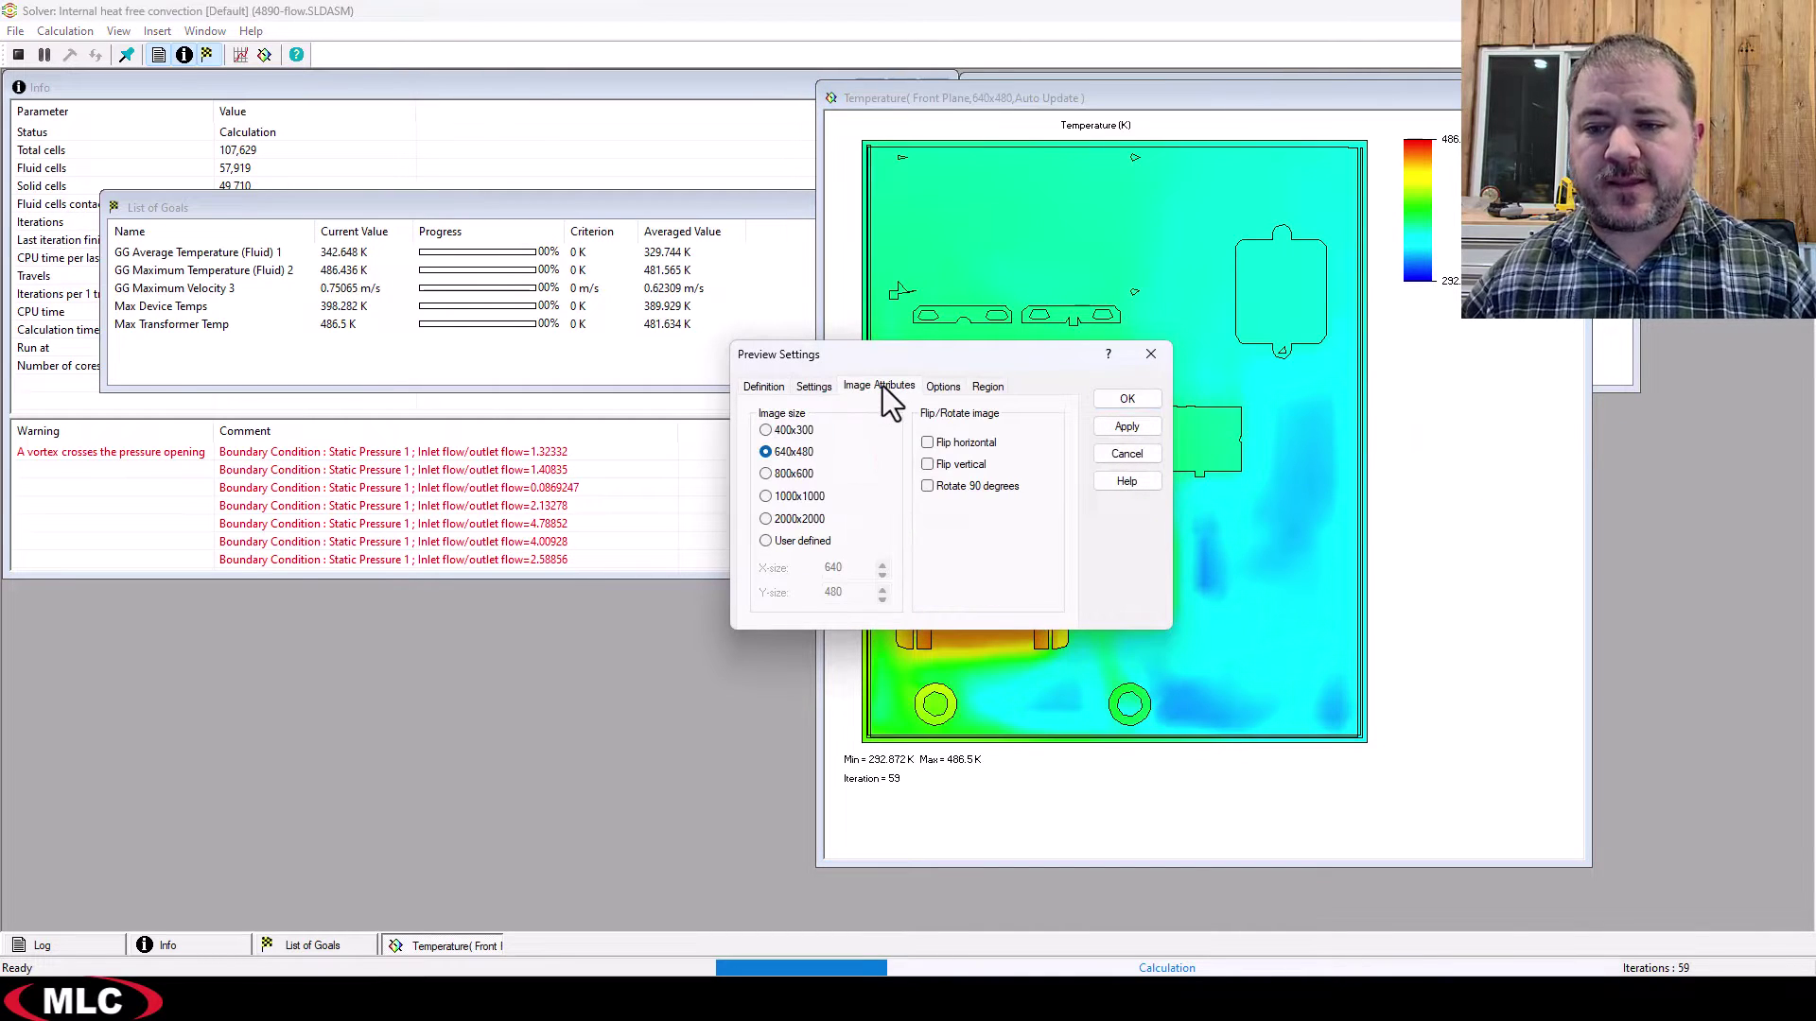
left_click(793, 498)
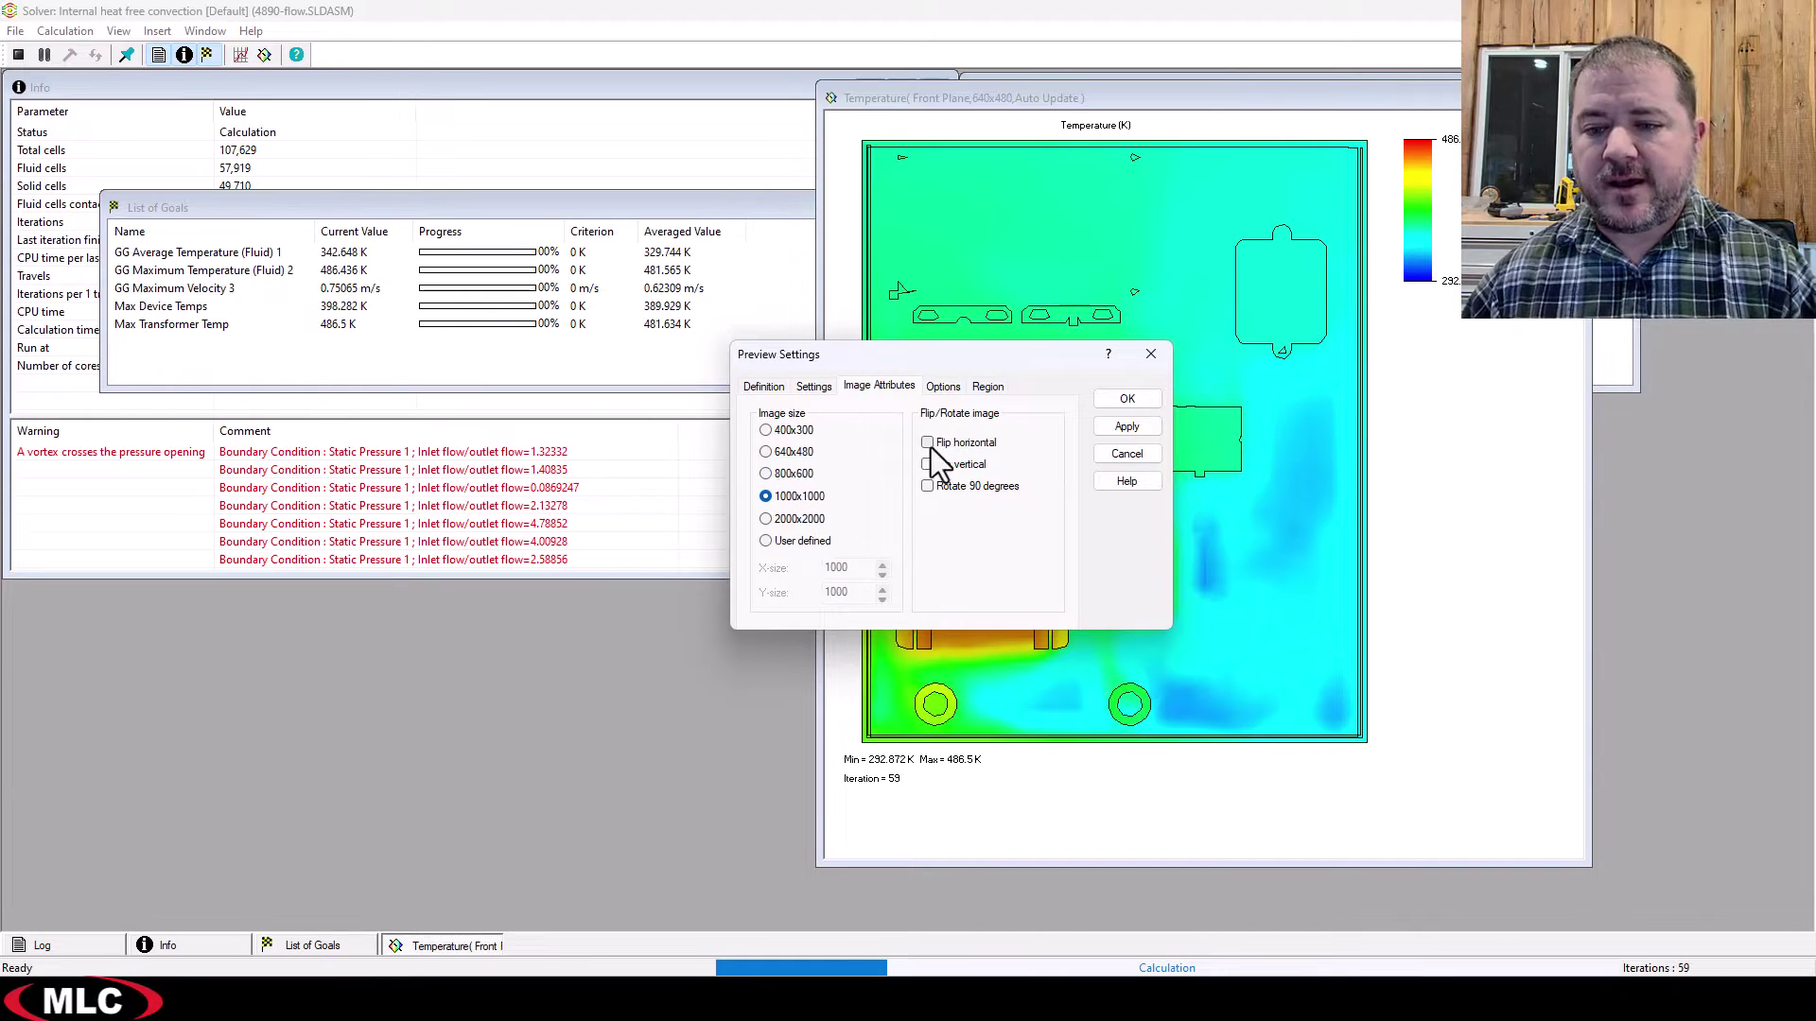
left_click(1116, 427)
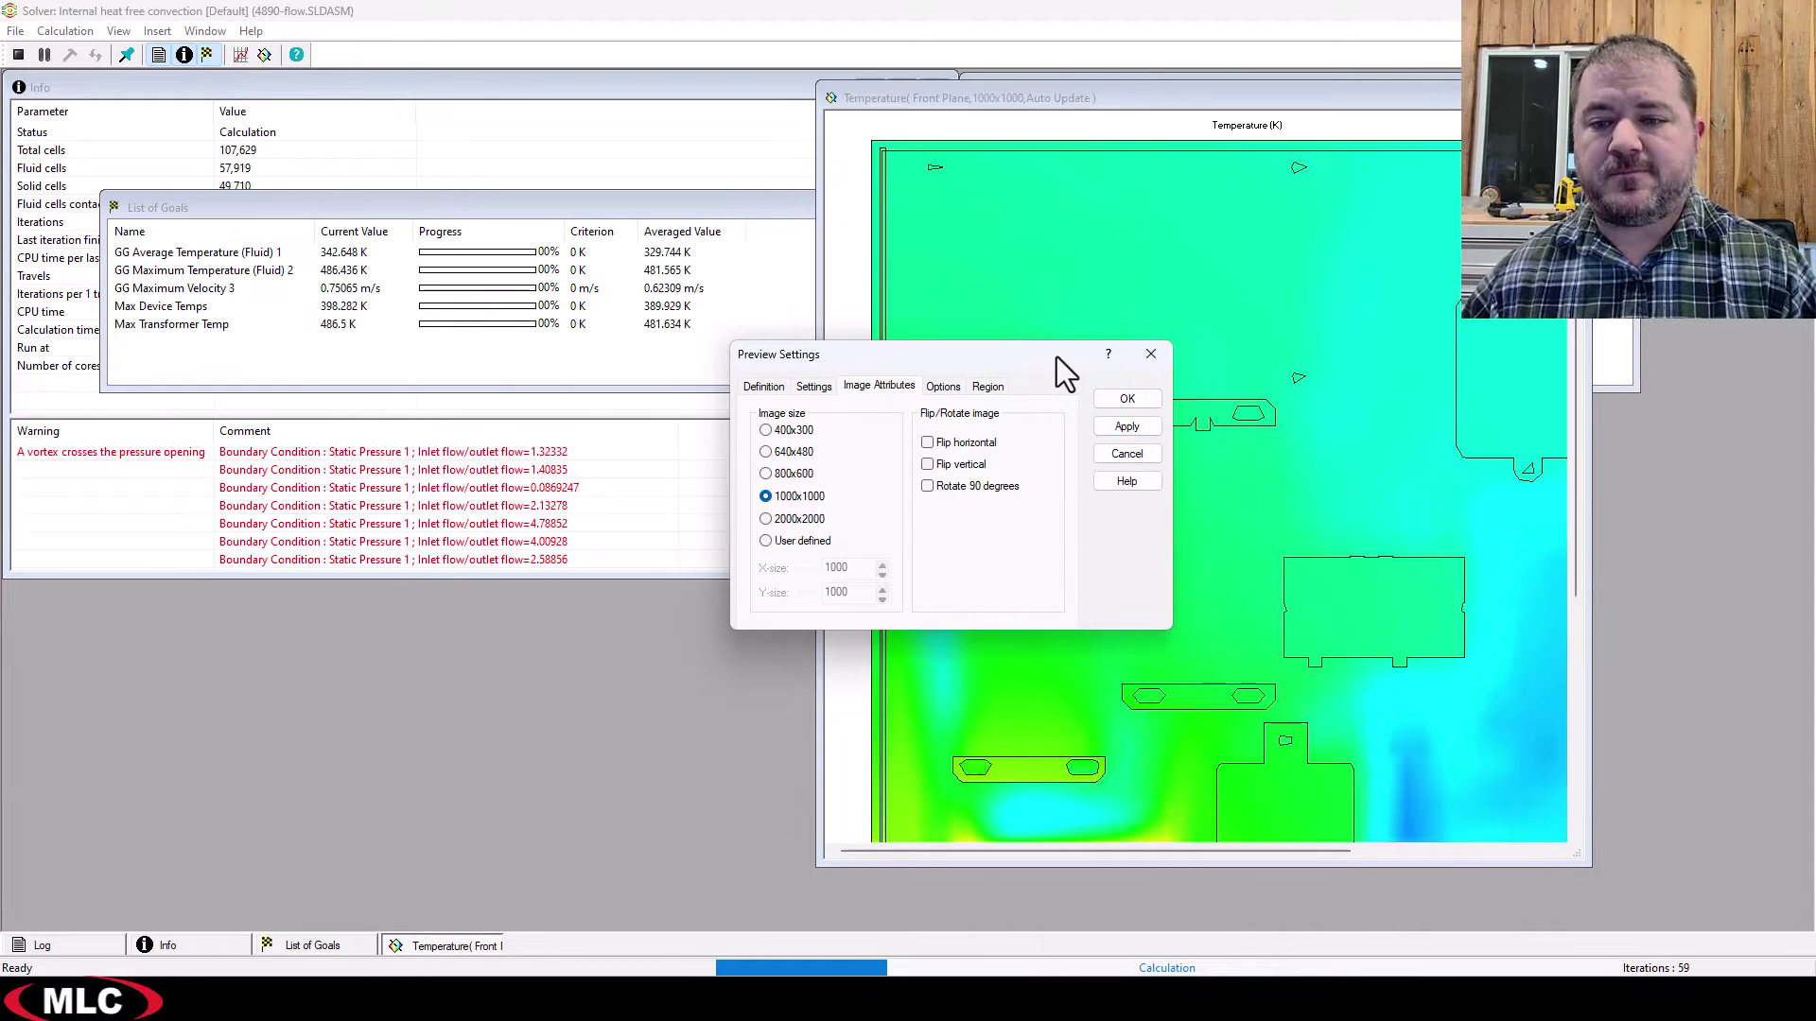
left_click_drag(1057, 355, 529, 248)
left_click_drag(1574, 350, 1550, 490)
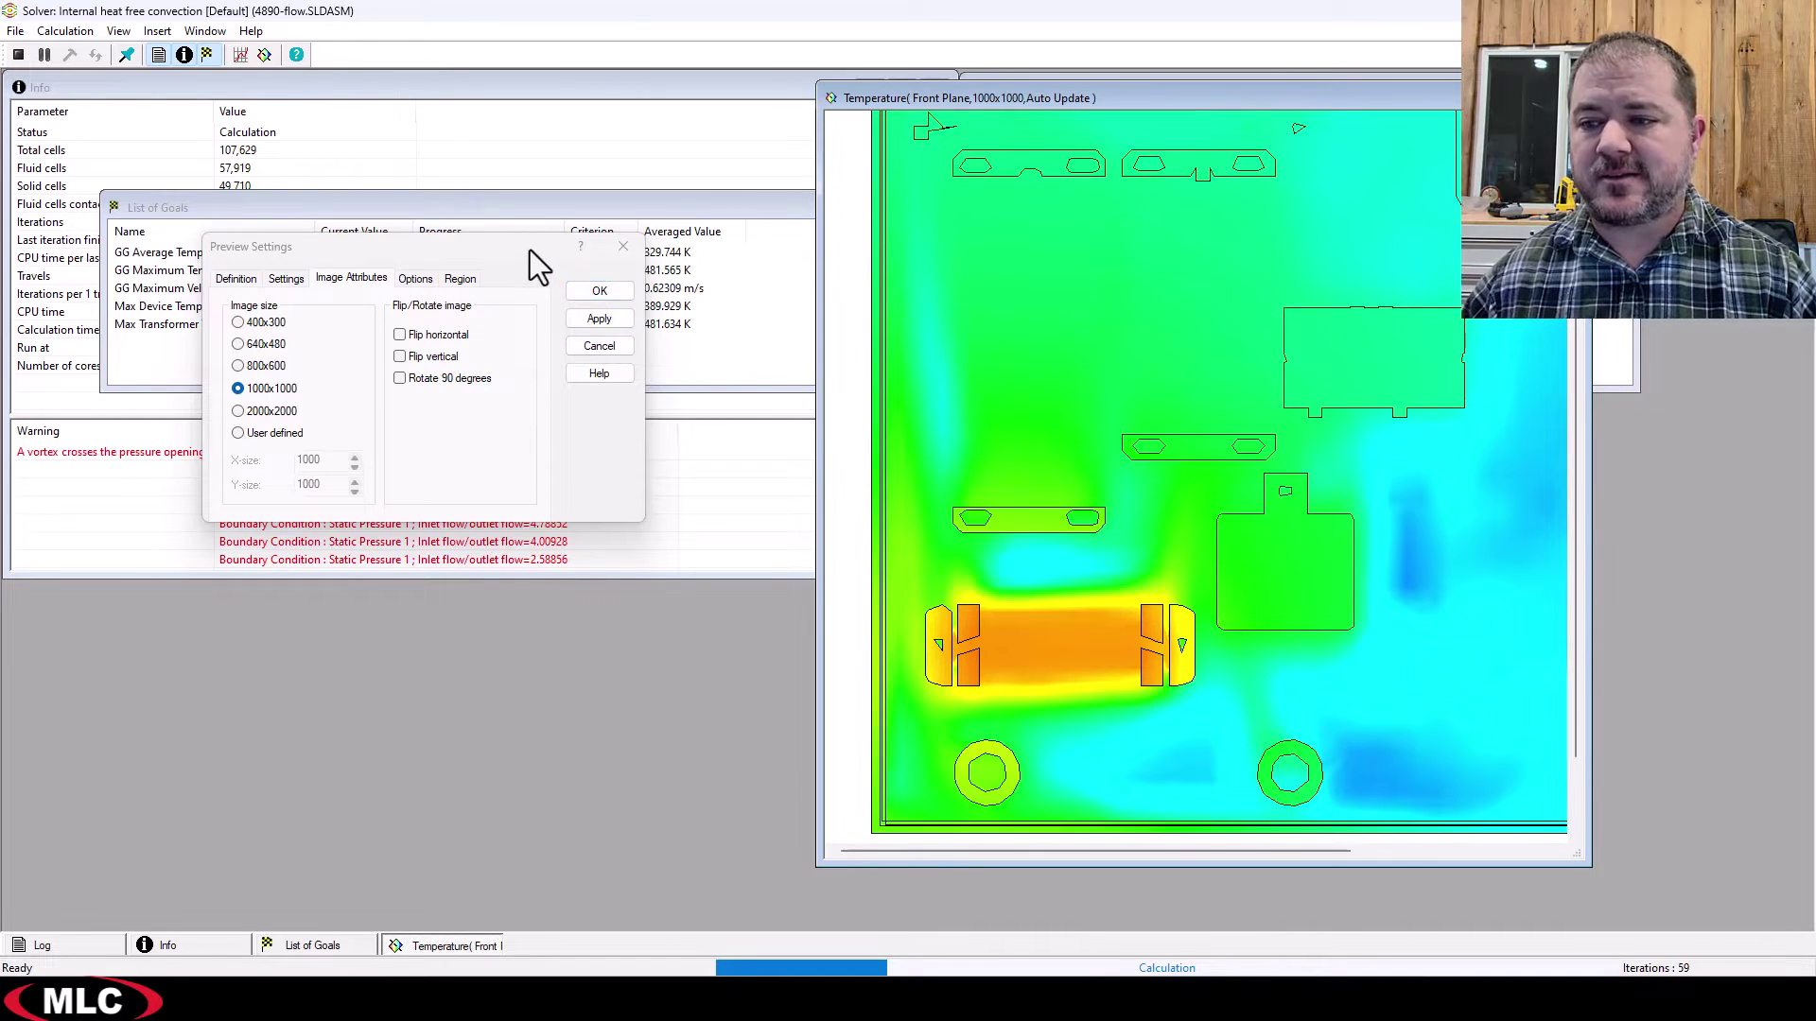
left_click_drag(530, 252, 522, 262)
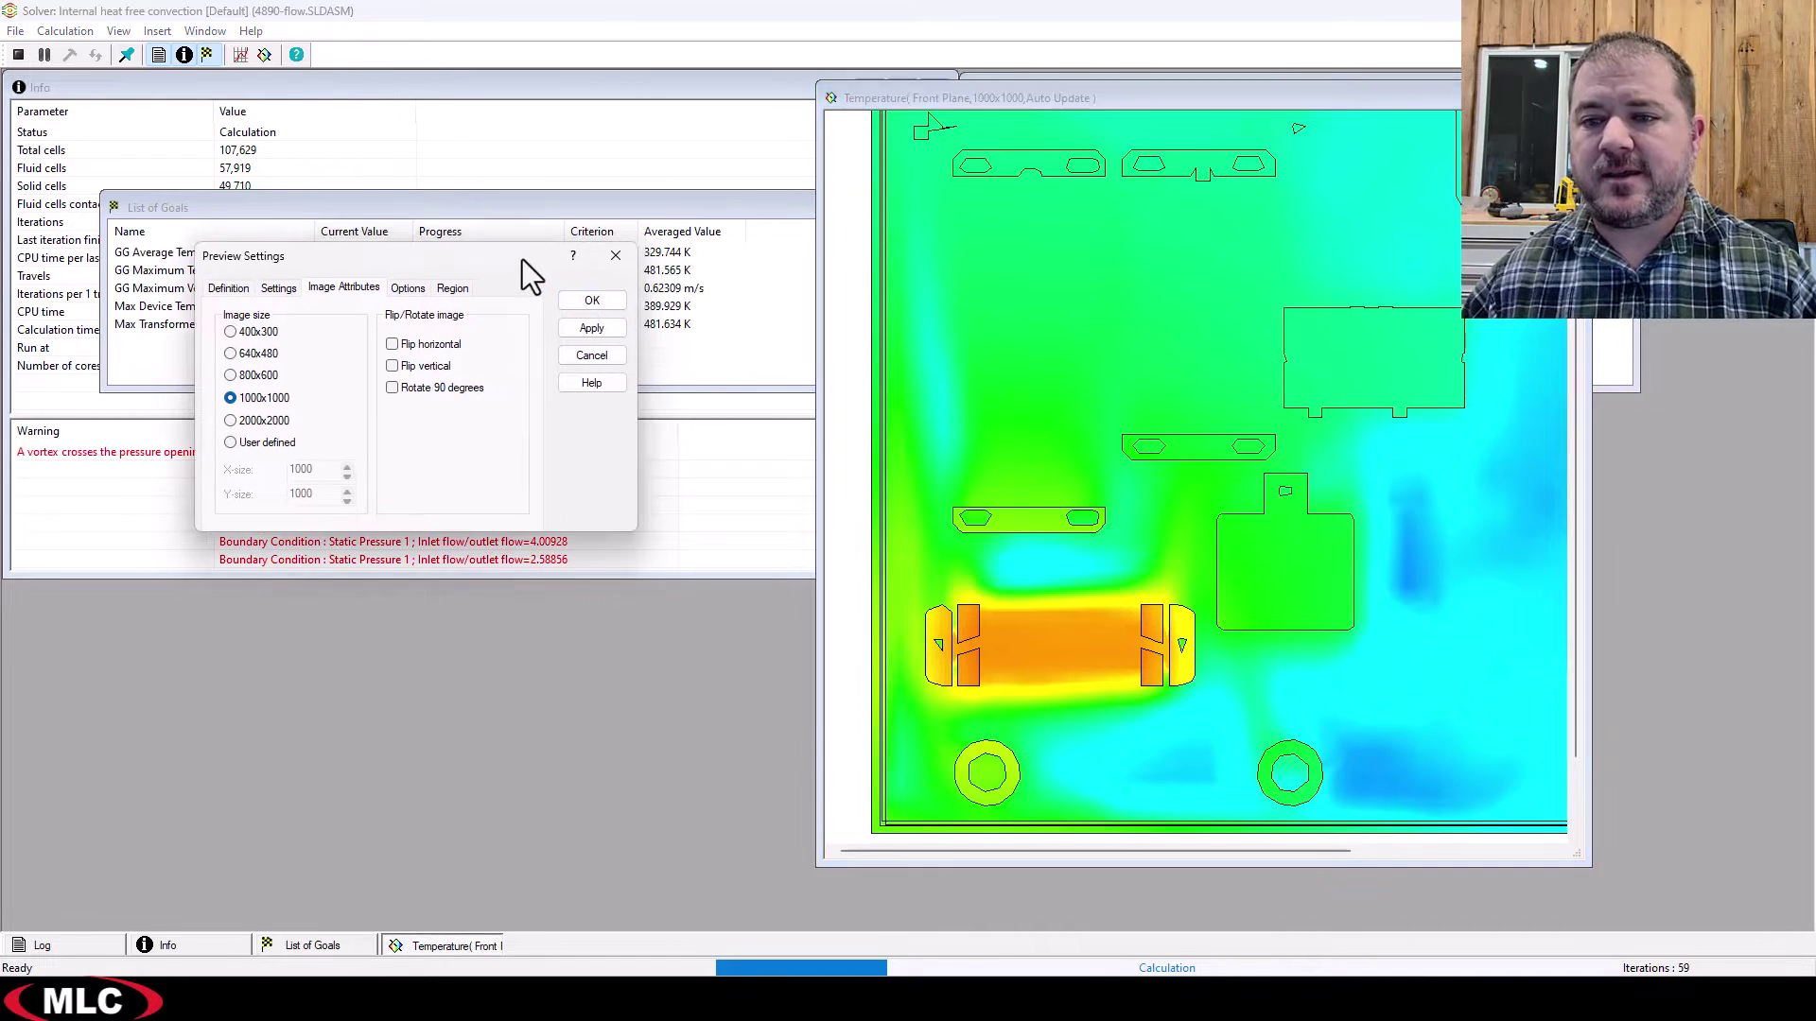
left_click(588, 301)
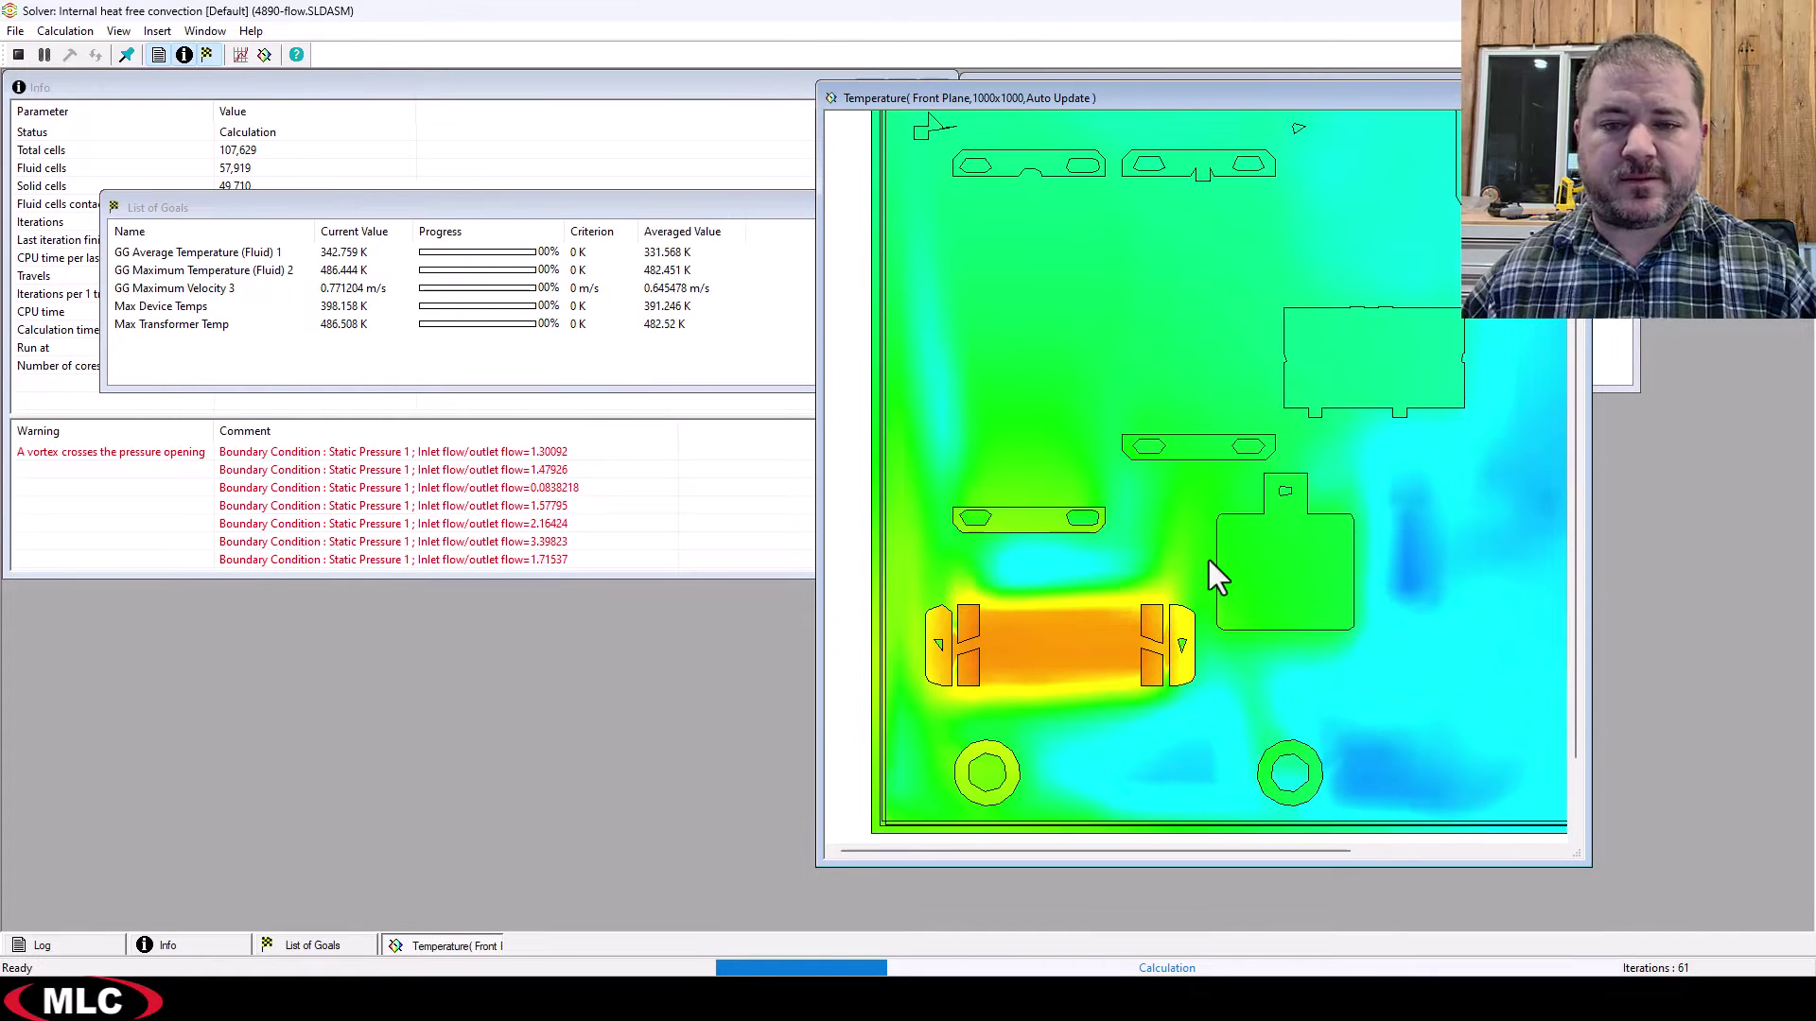
- Arrange the Solver and assembly windows so the temperature preview is fully visible
left_click_drag(1000, 13, 643, 48)
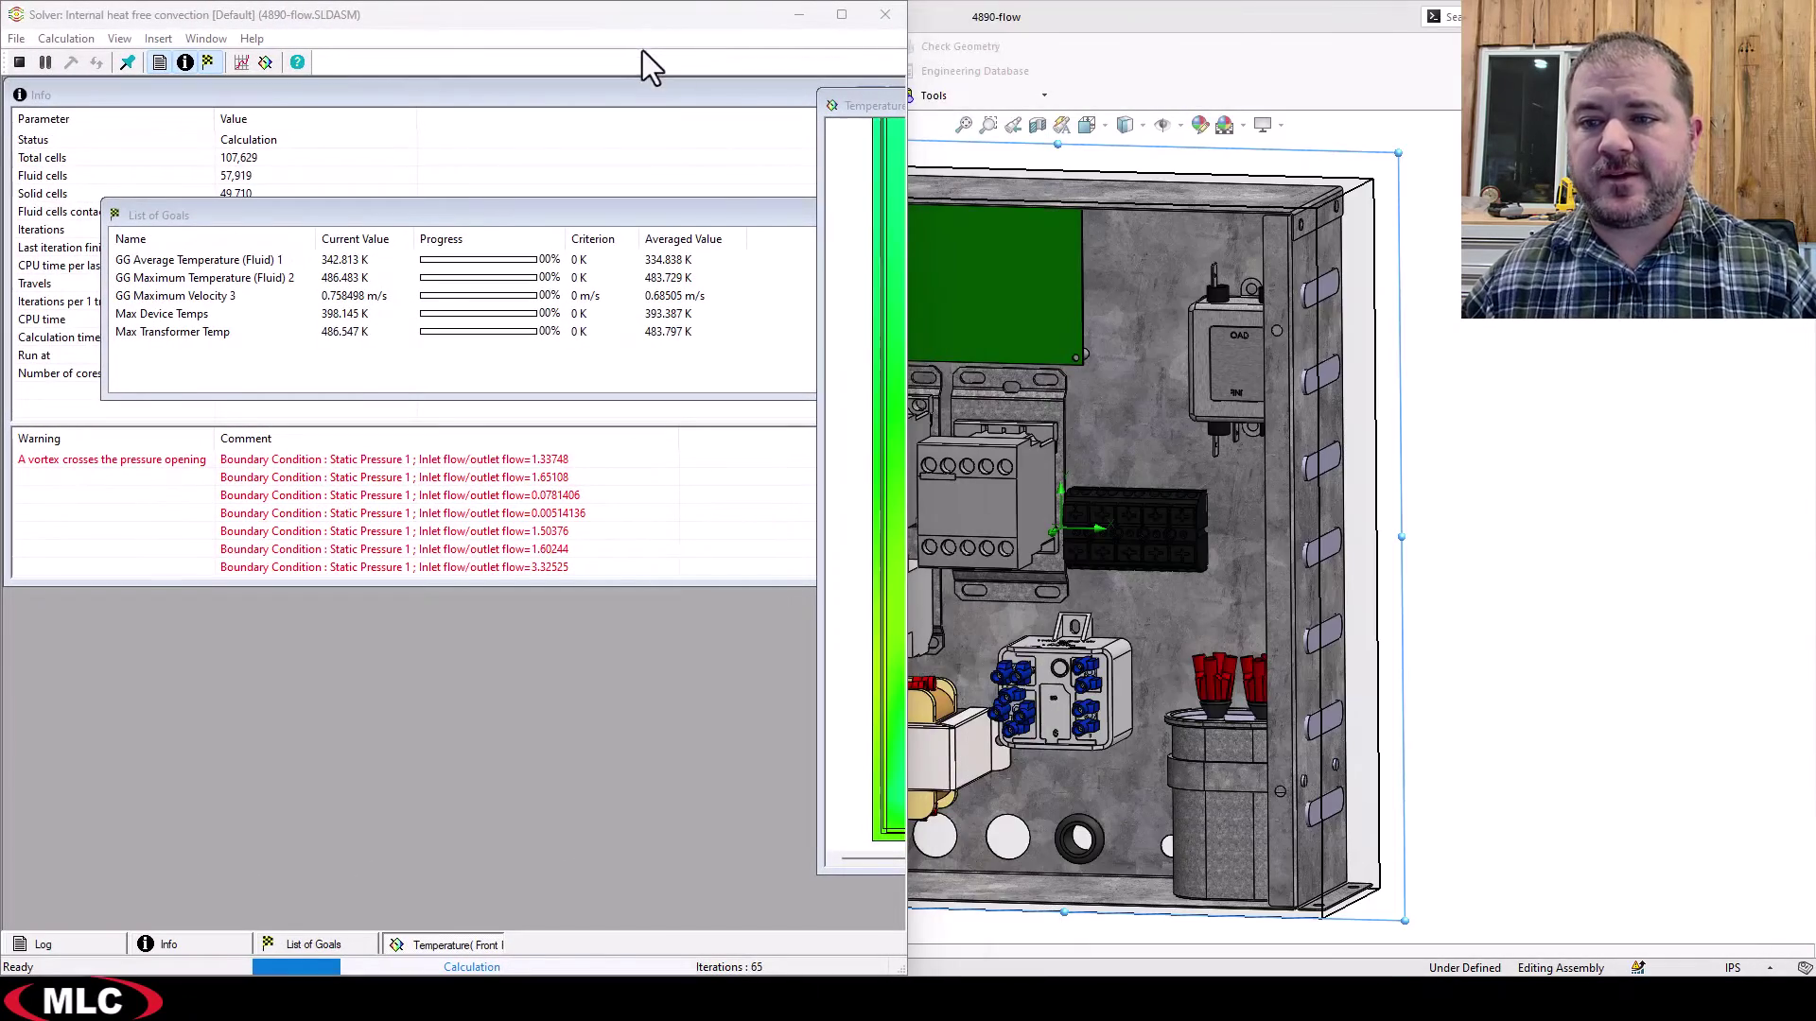
left_click(957, 346)
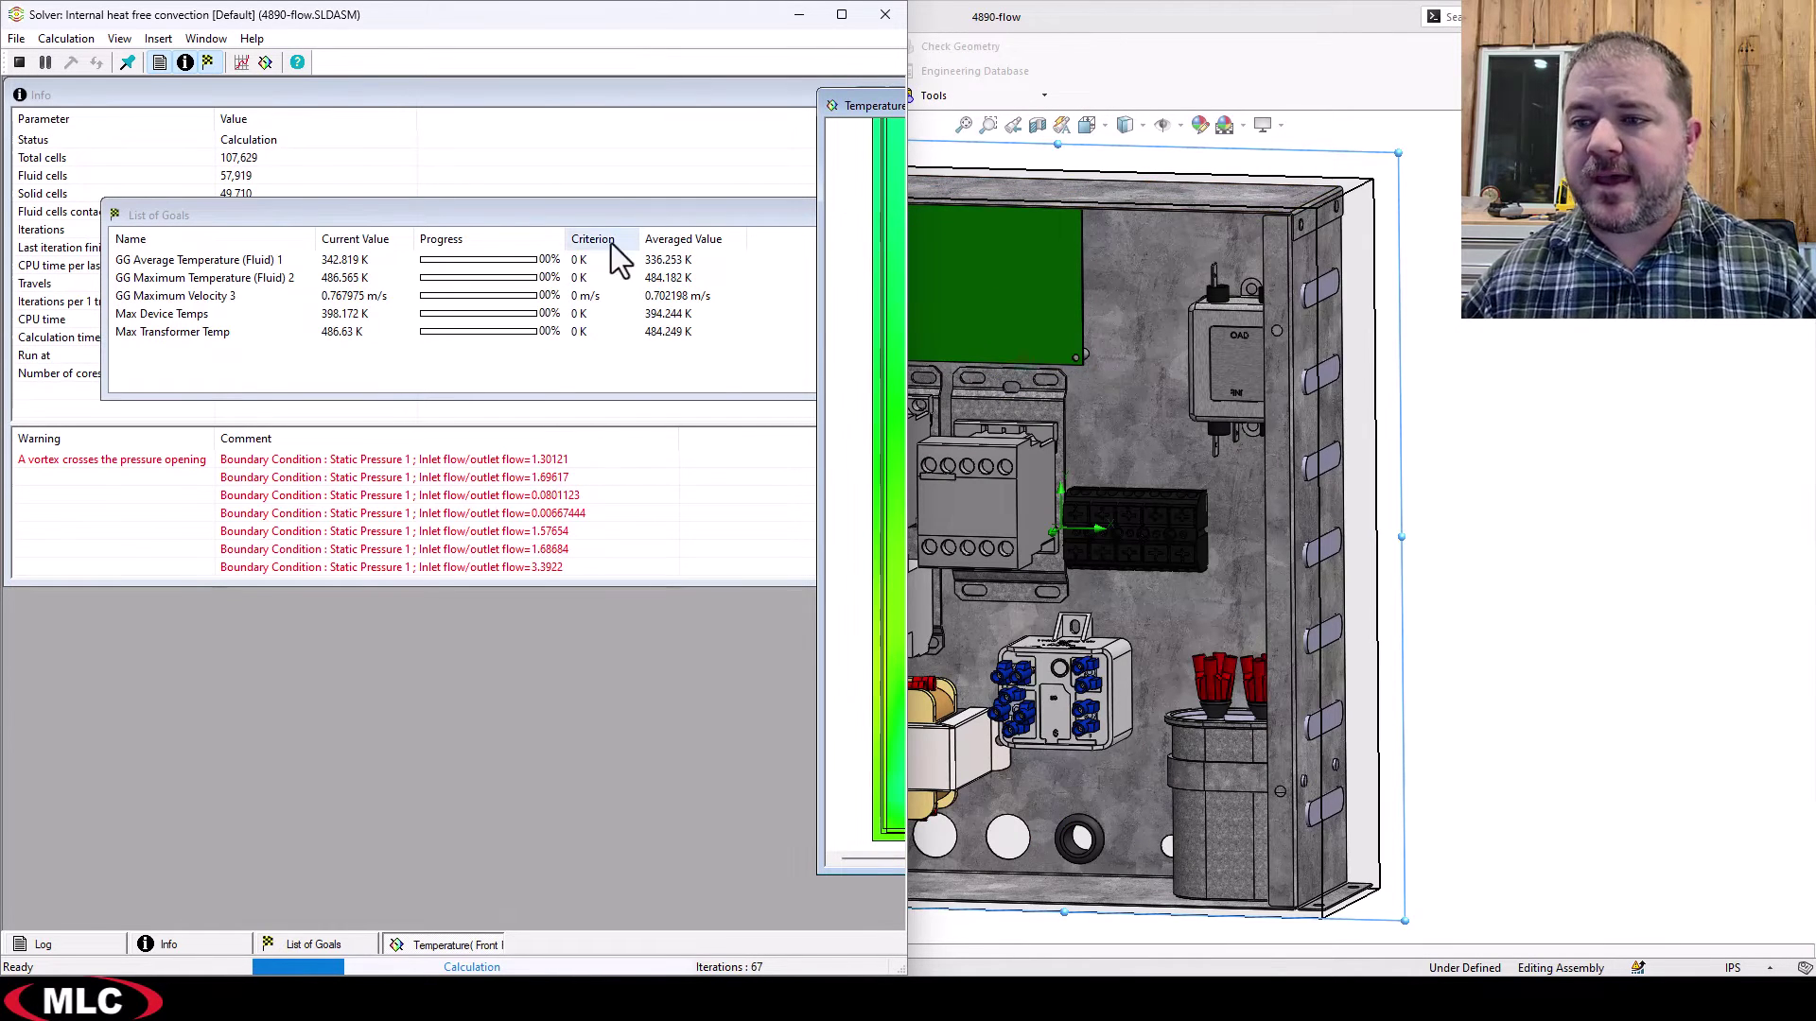
left_click_drag(860, 112, 134, 104)
- Set the preview section to Front Plane with a 0.046 m offset, then apply and confirm
right_click(174, 197)
left_click(206, 274)
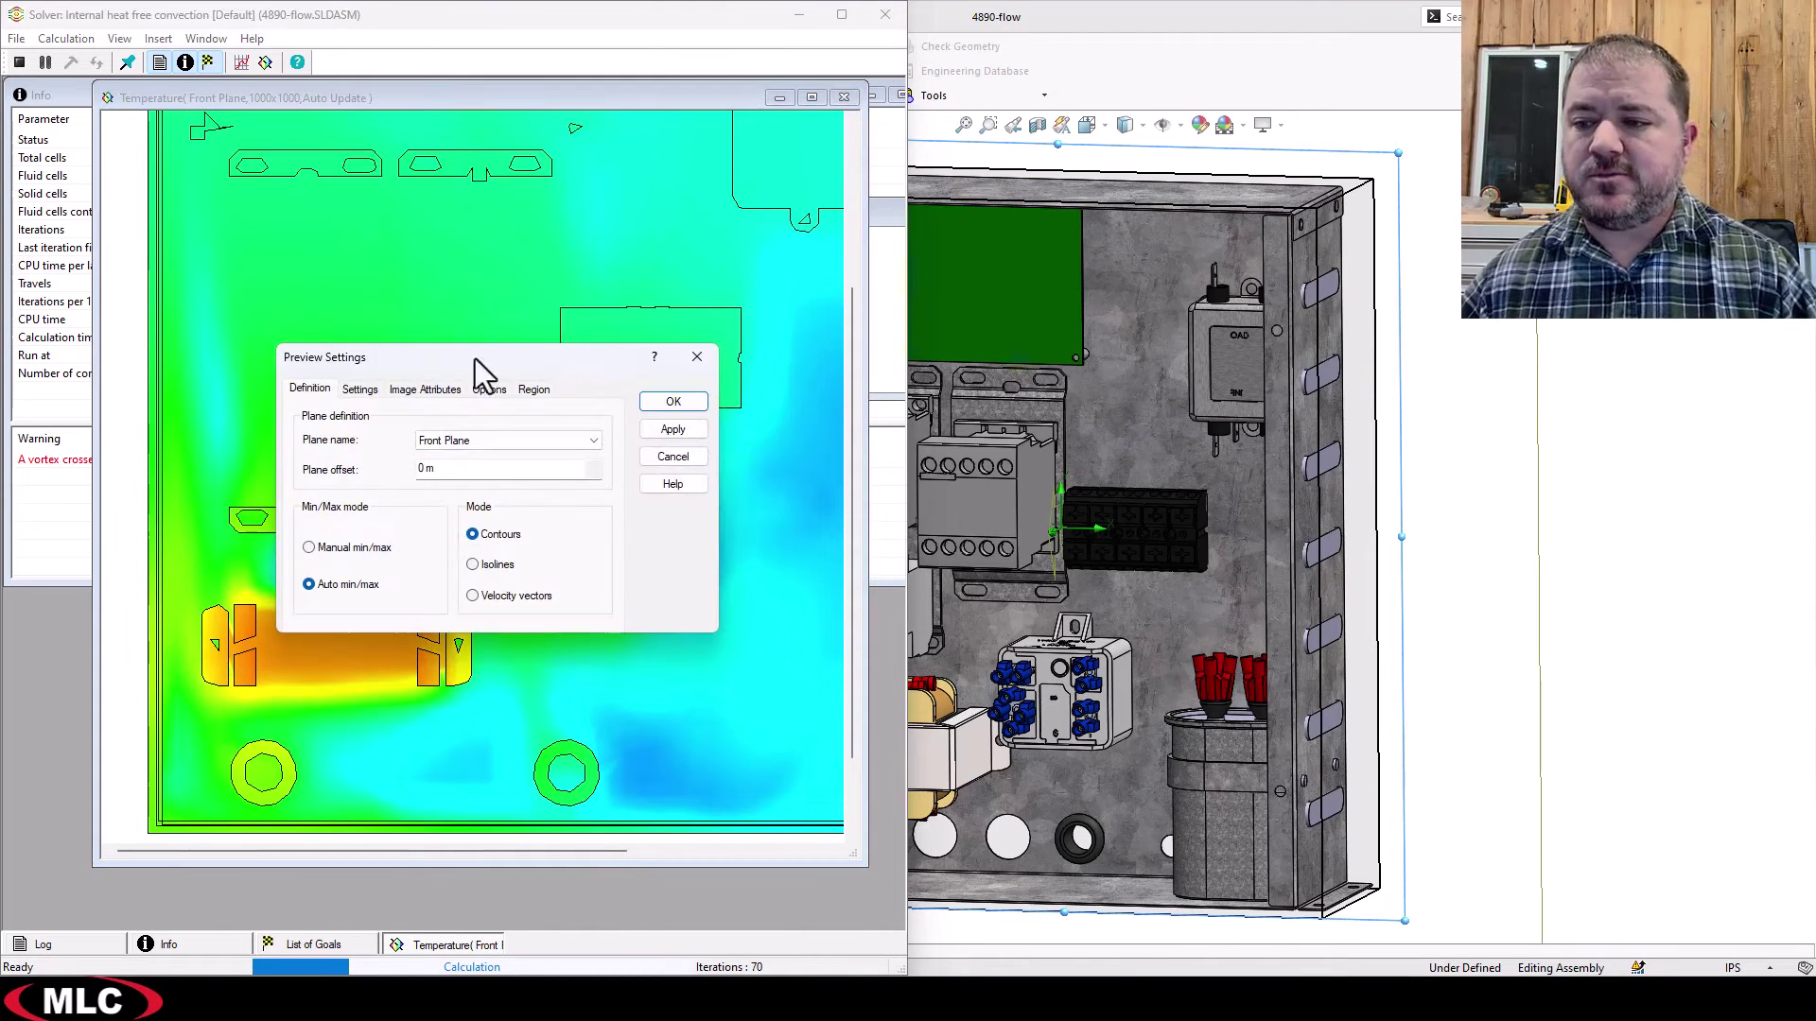
left_click(453, 442)
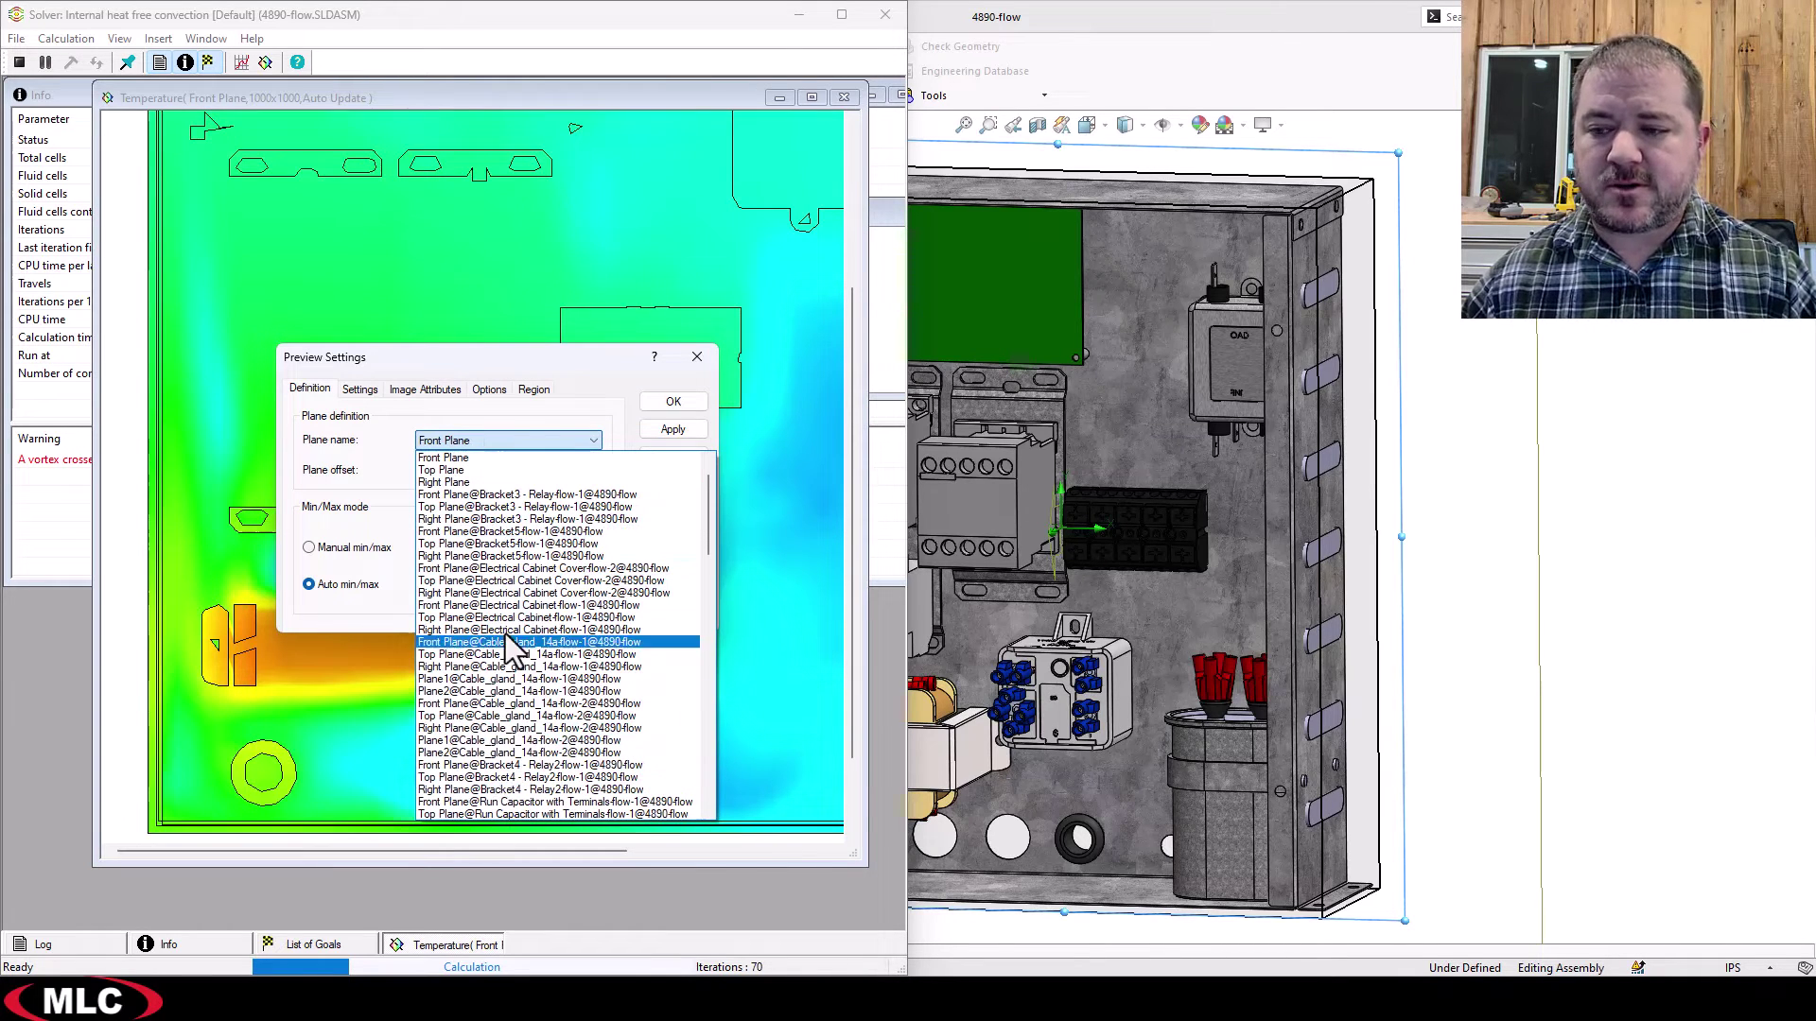
left_click(502, 437)
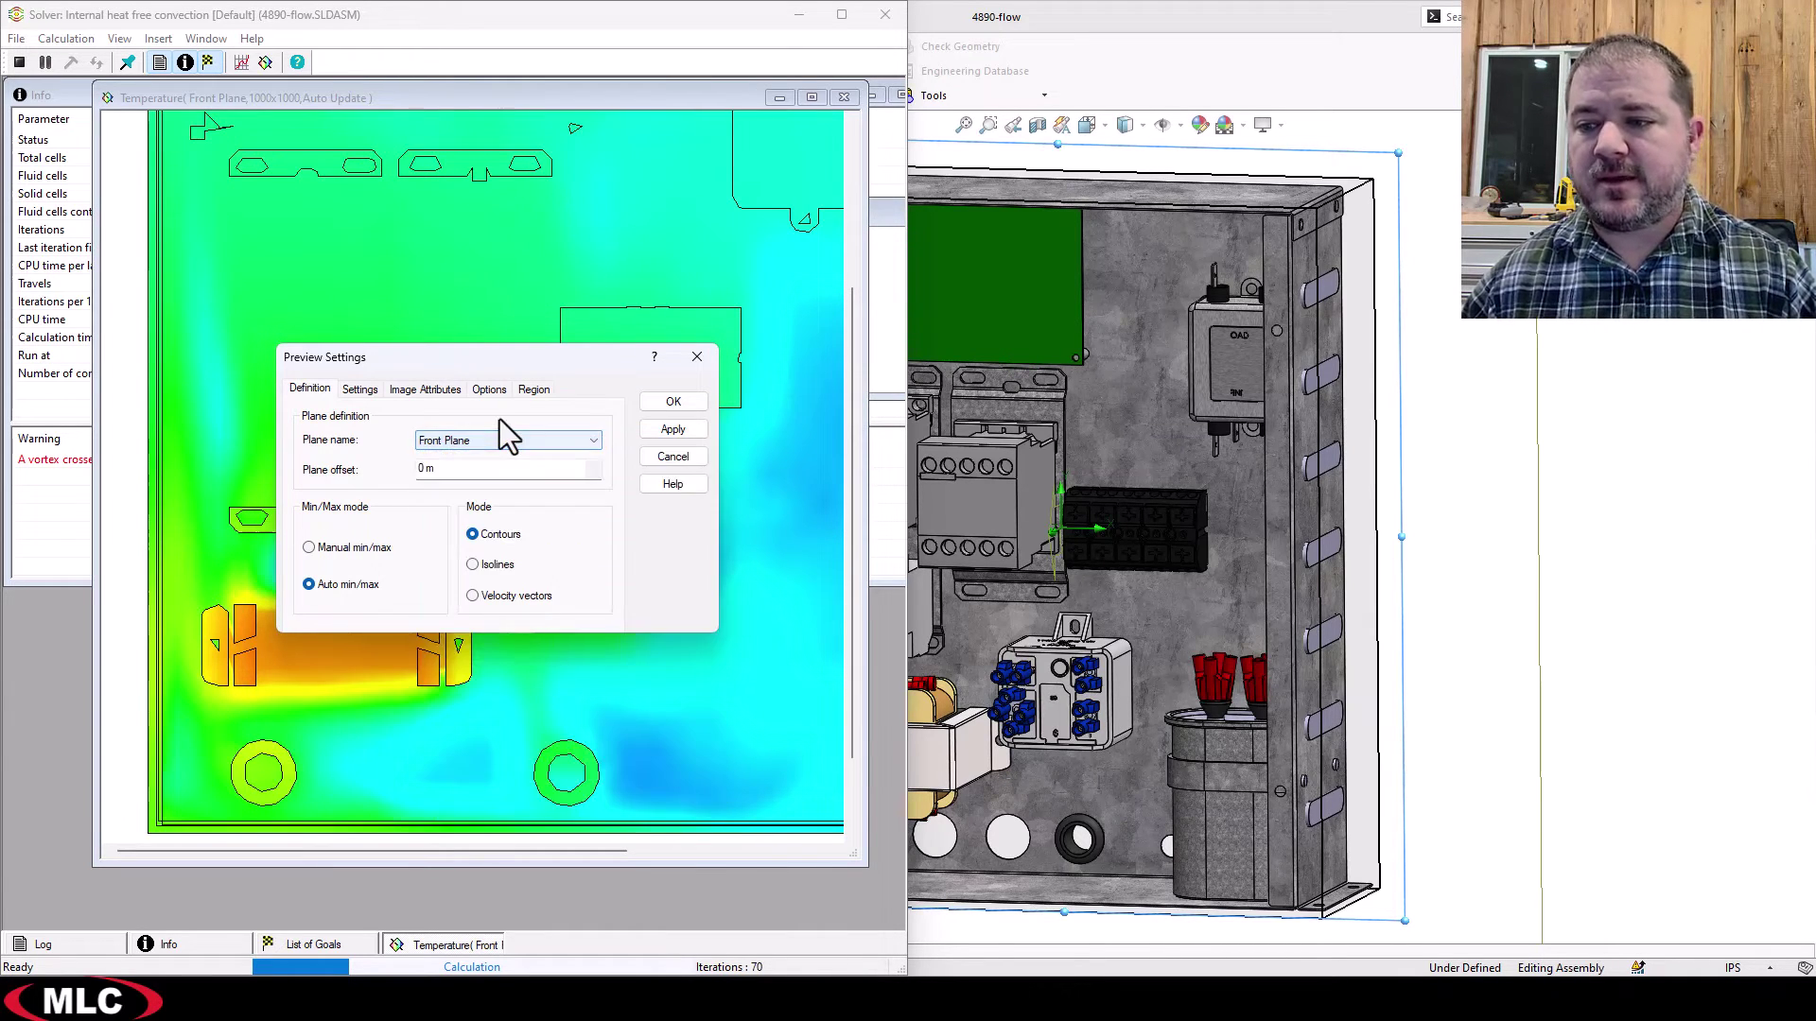
left_click(594, 464)
middle_click_drag(1472, 486, 1324, 444)
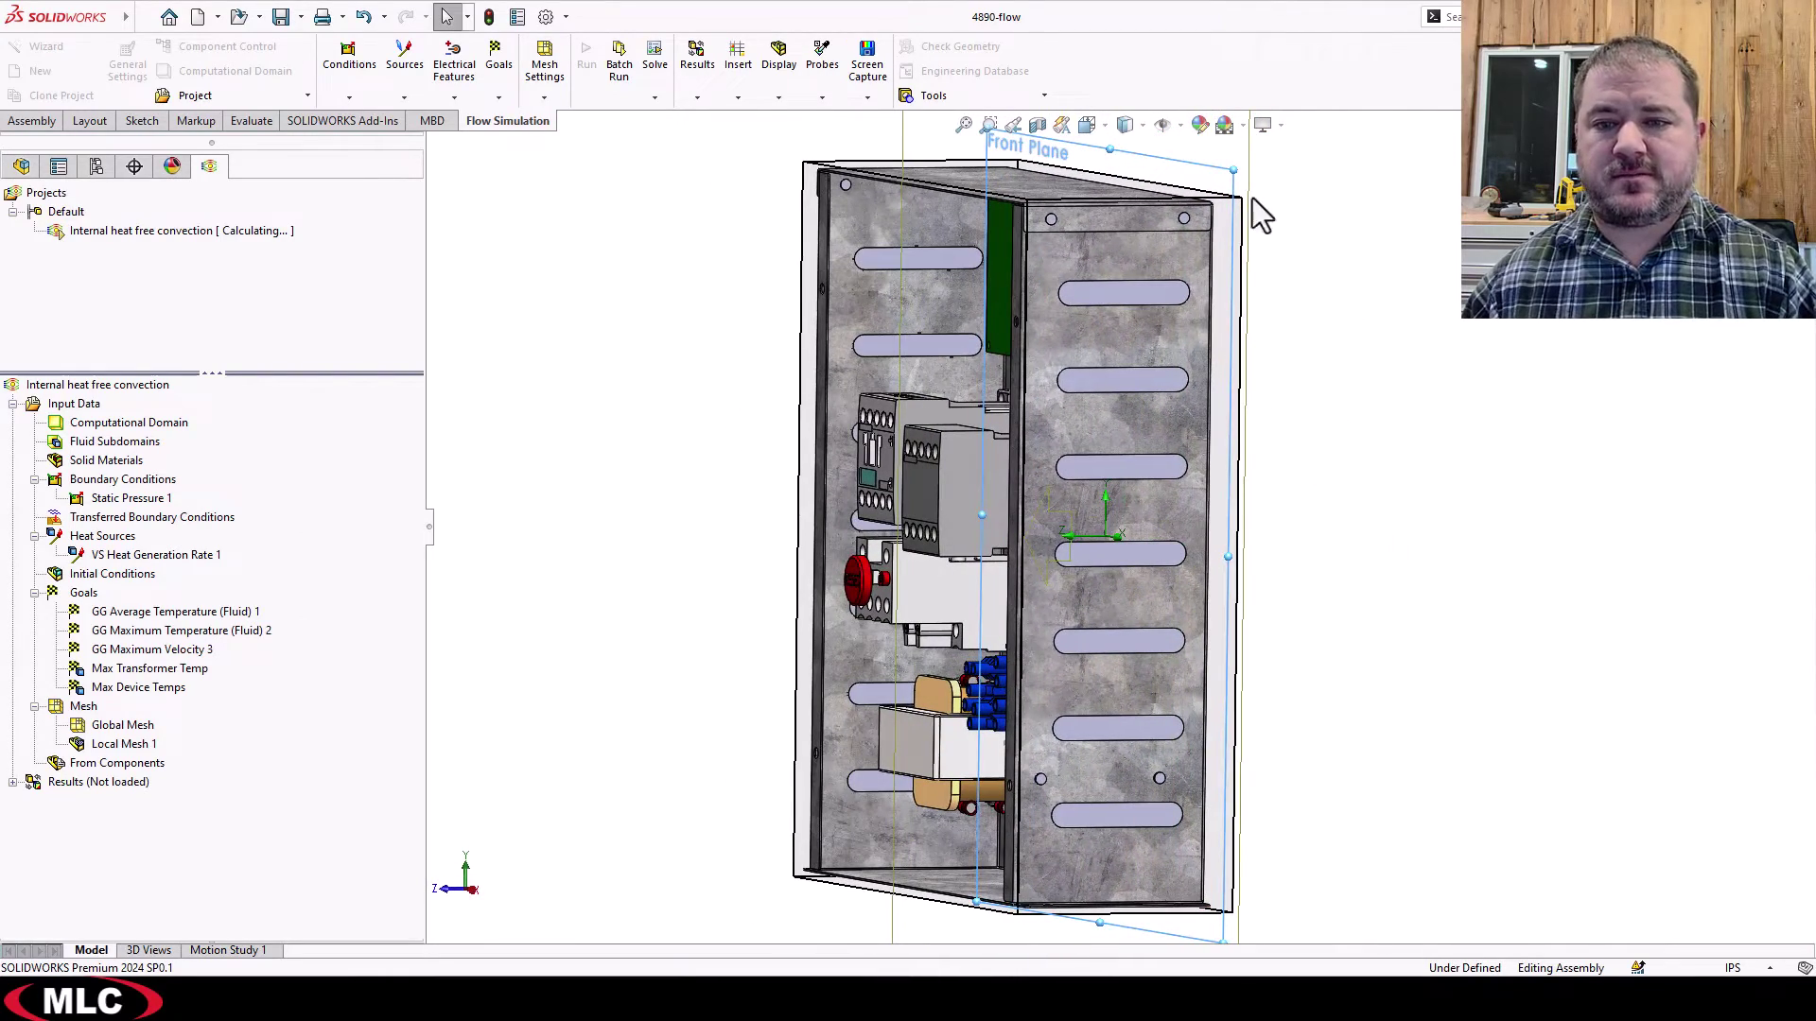
middle_click_drag(1302, 326, 1257, 308)
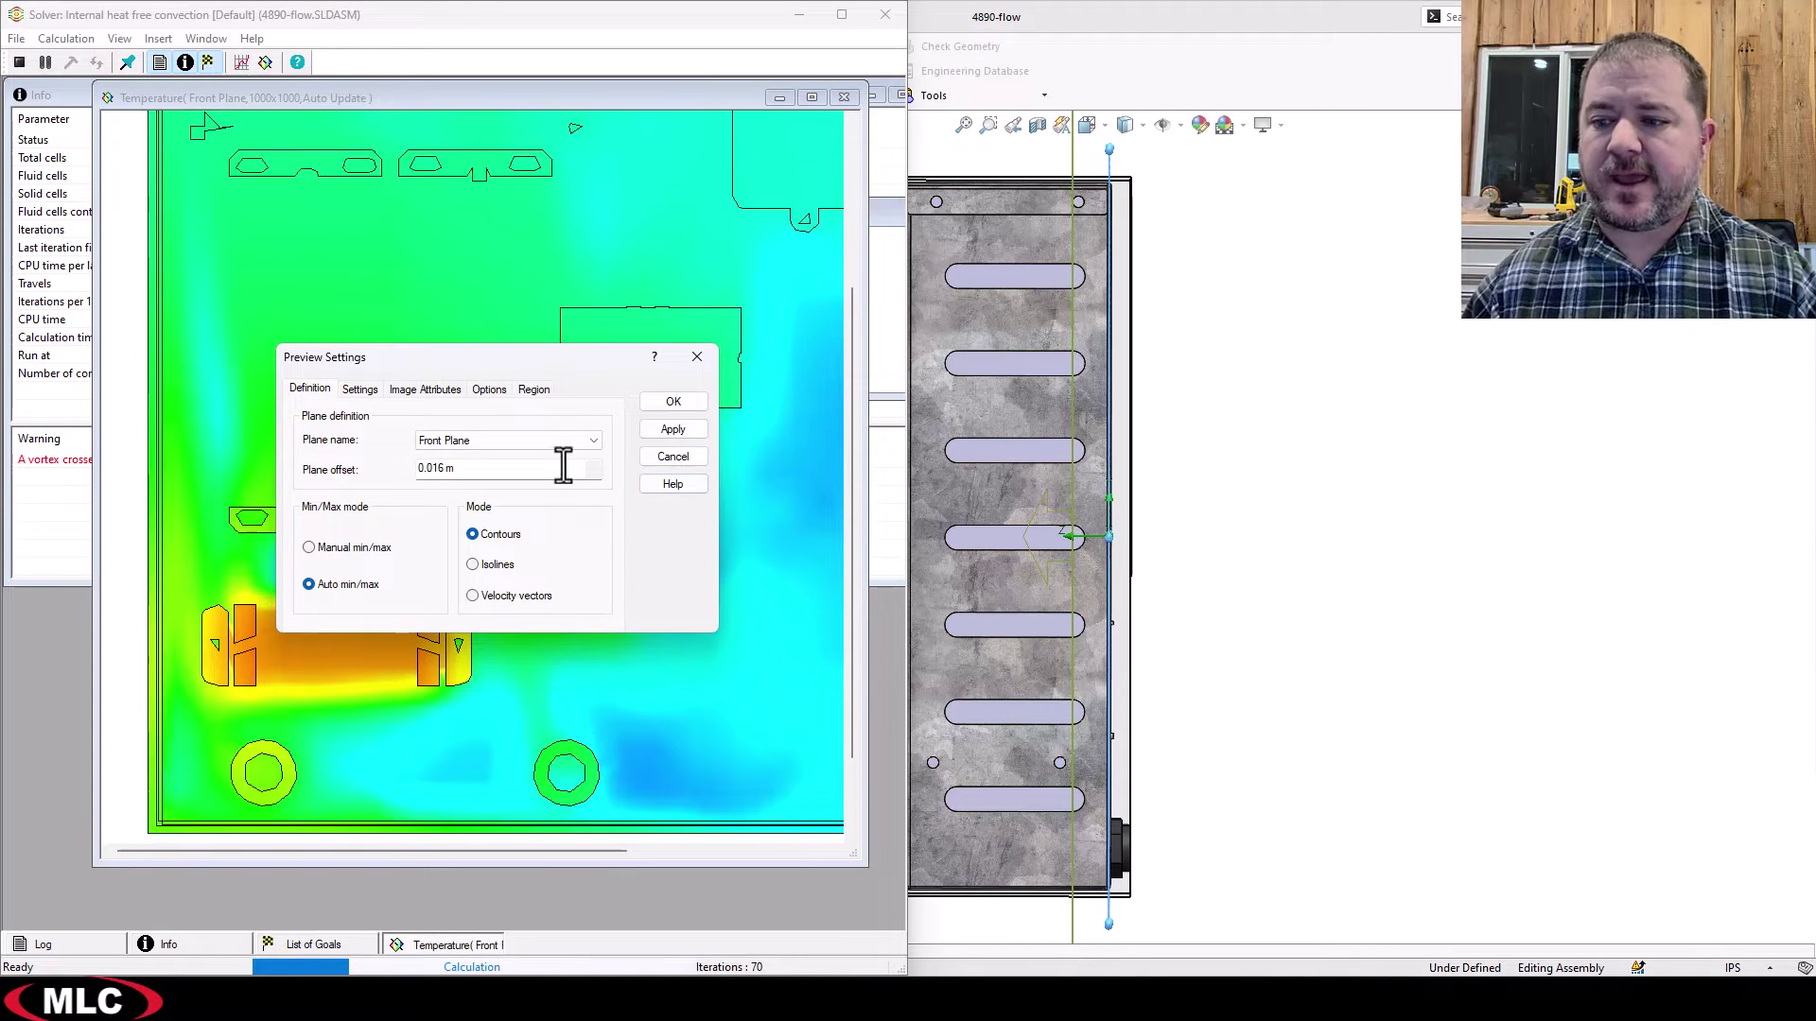
left_click_drag(594, 463, 594, 464)
left_click(667, 431)
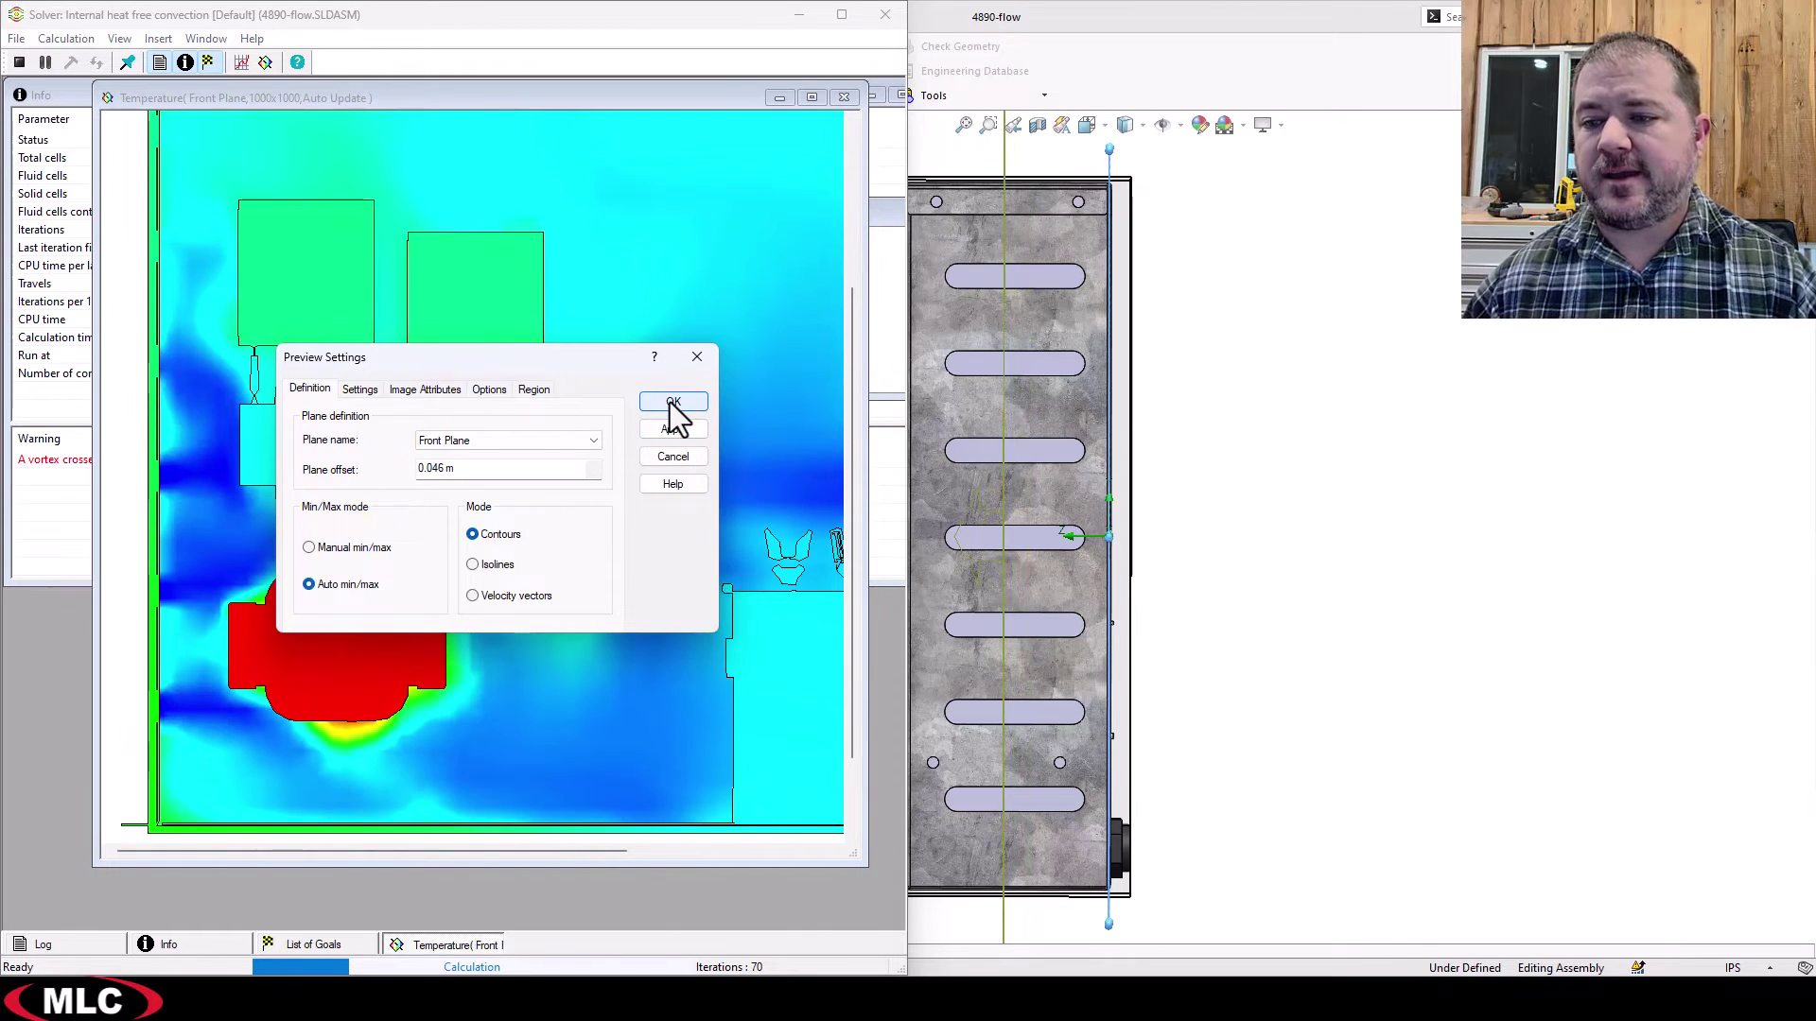
left_click(673, 403)
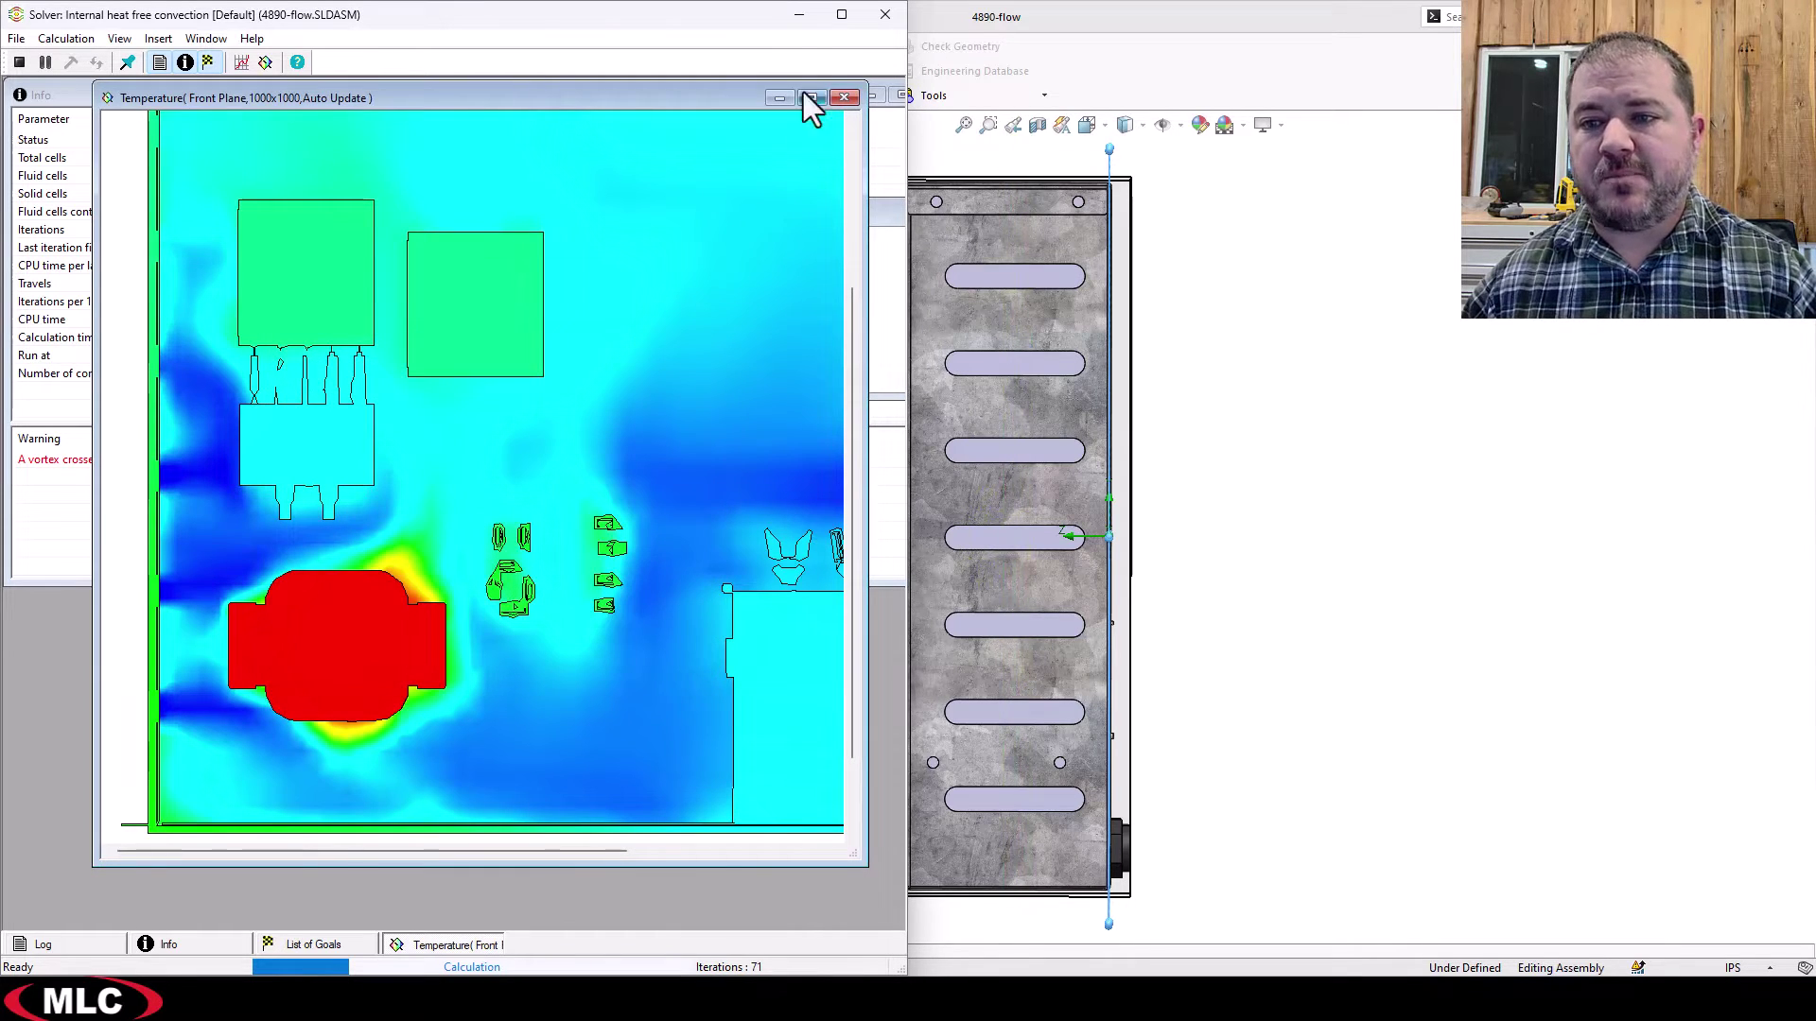
left_click(851, 29)
- Maximize the Solver, put the temperature plot right and a narrowed goals list below Info
left_click(849, 15)
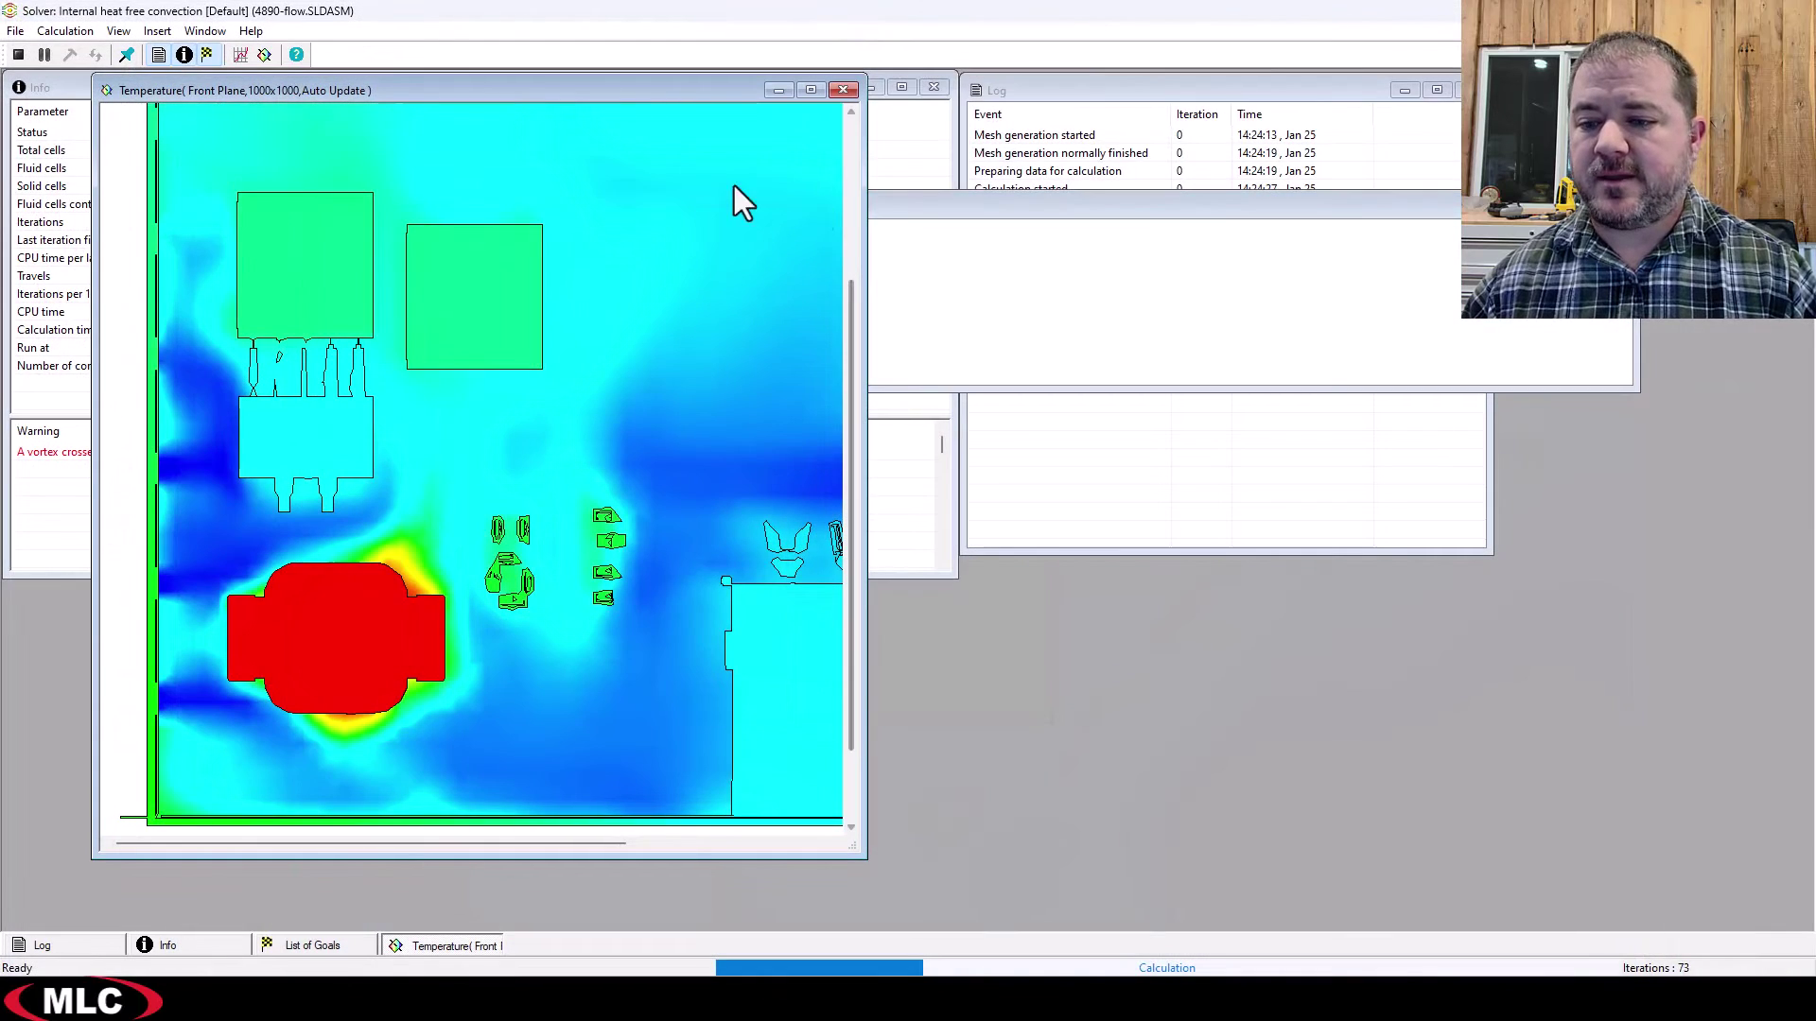
left_click_drag(695, 106, 1545, 151)
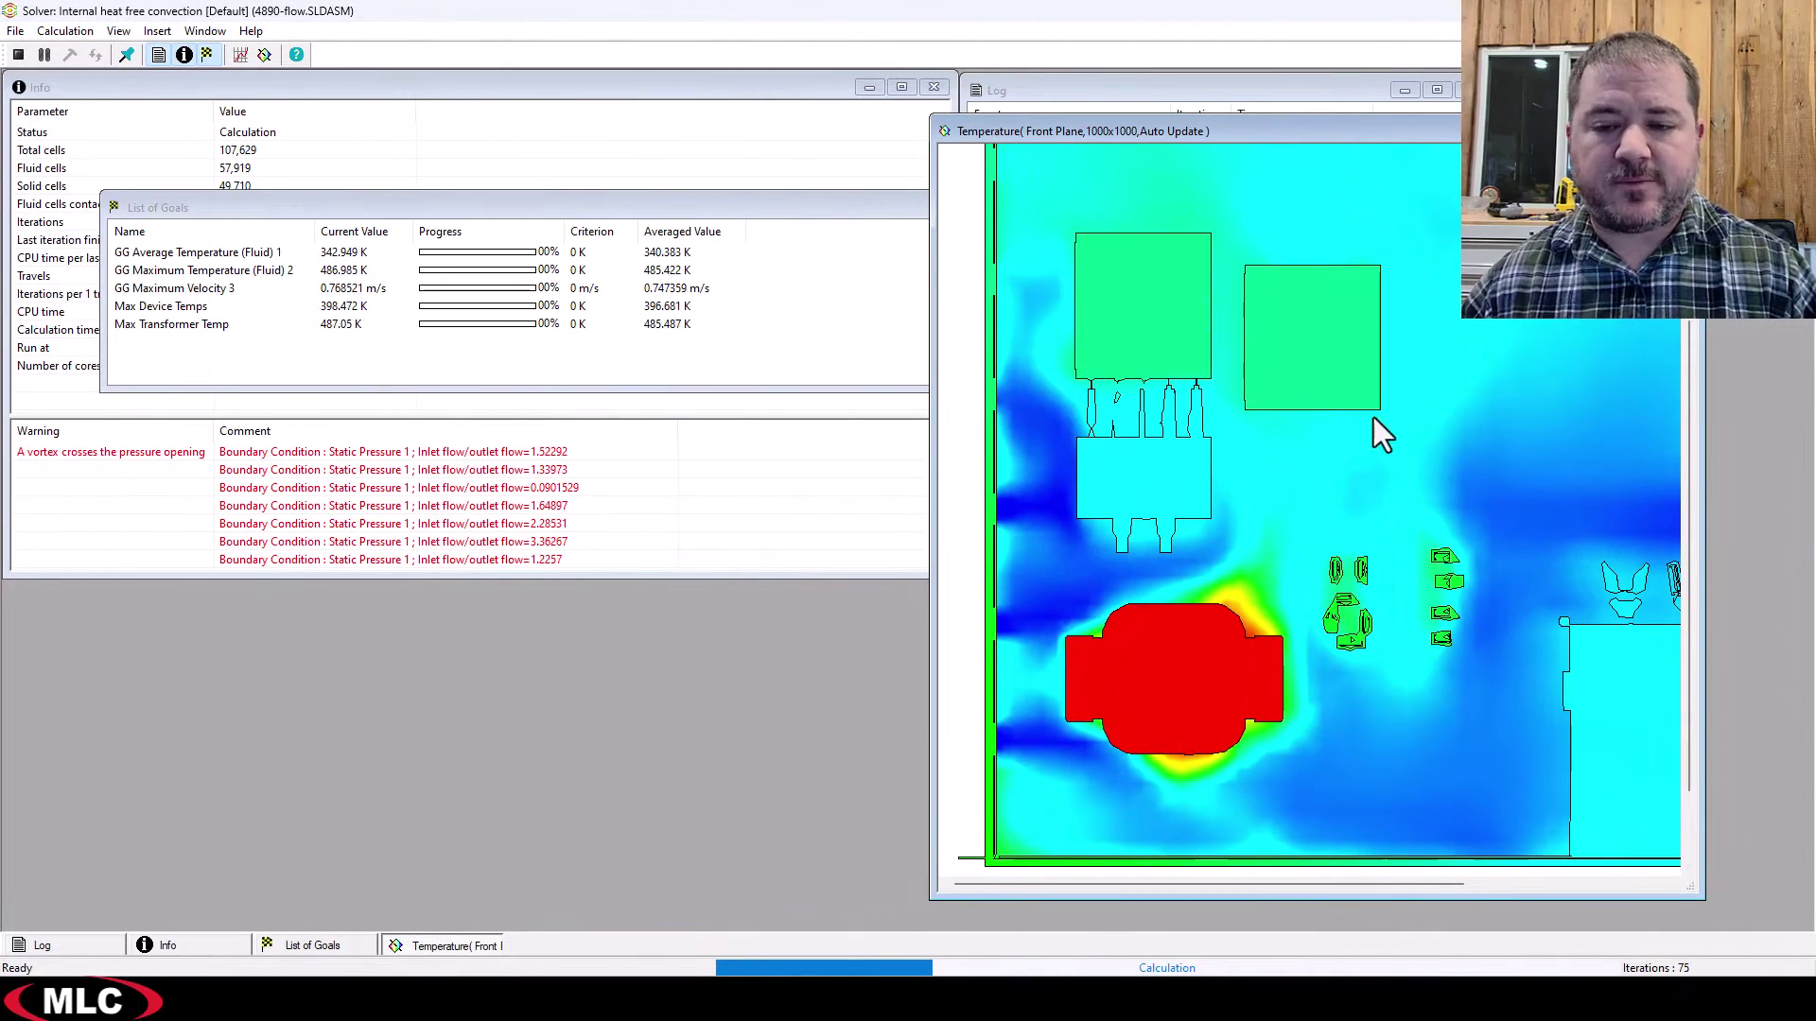
scroll(1374, 417, "up", 3)
scroll(1368, 413, "down", 4)
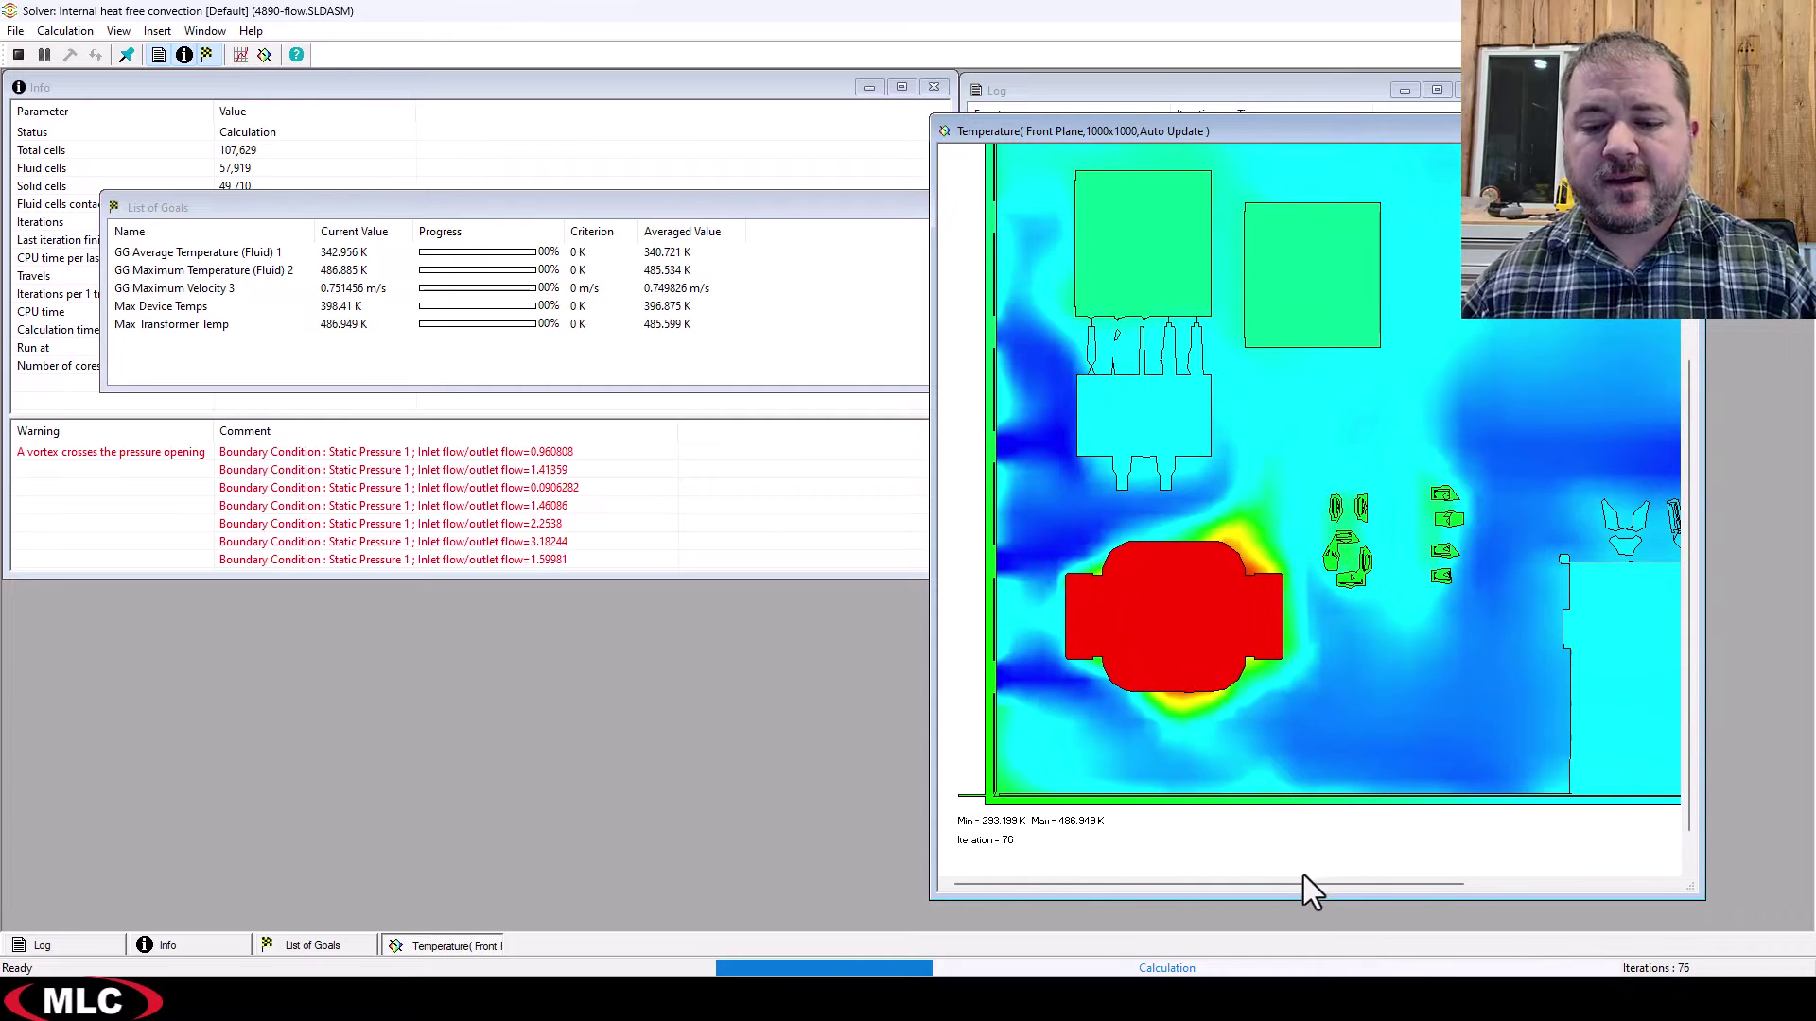
left_click_drag(1302, 887, 1351, 887)
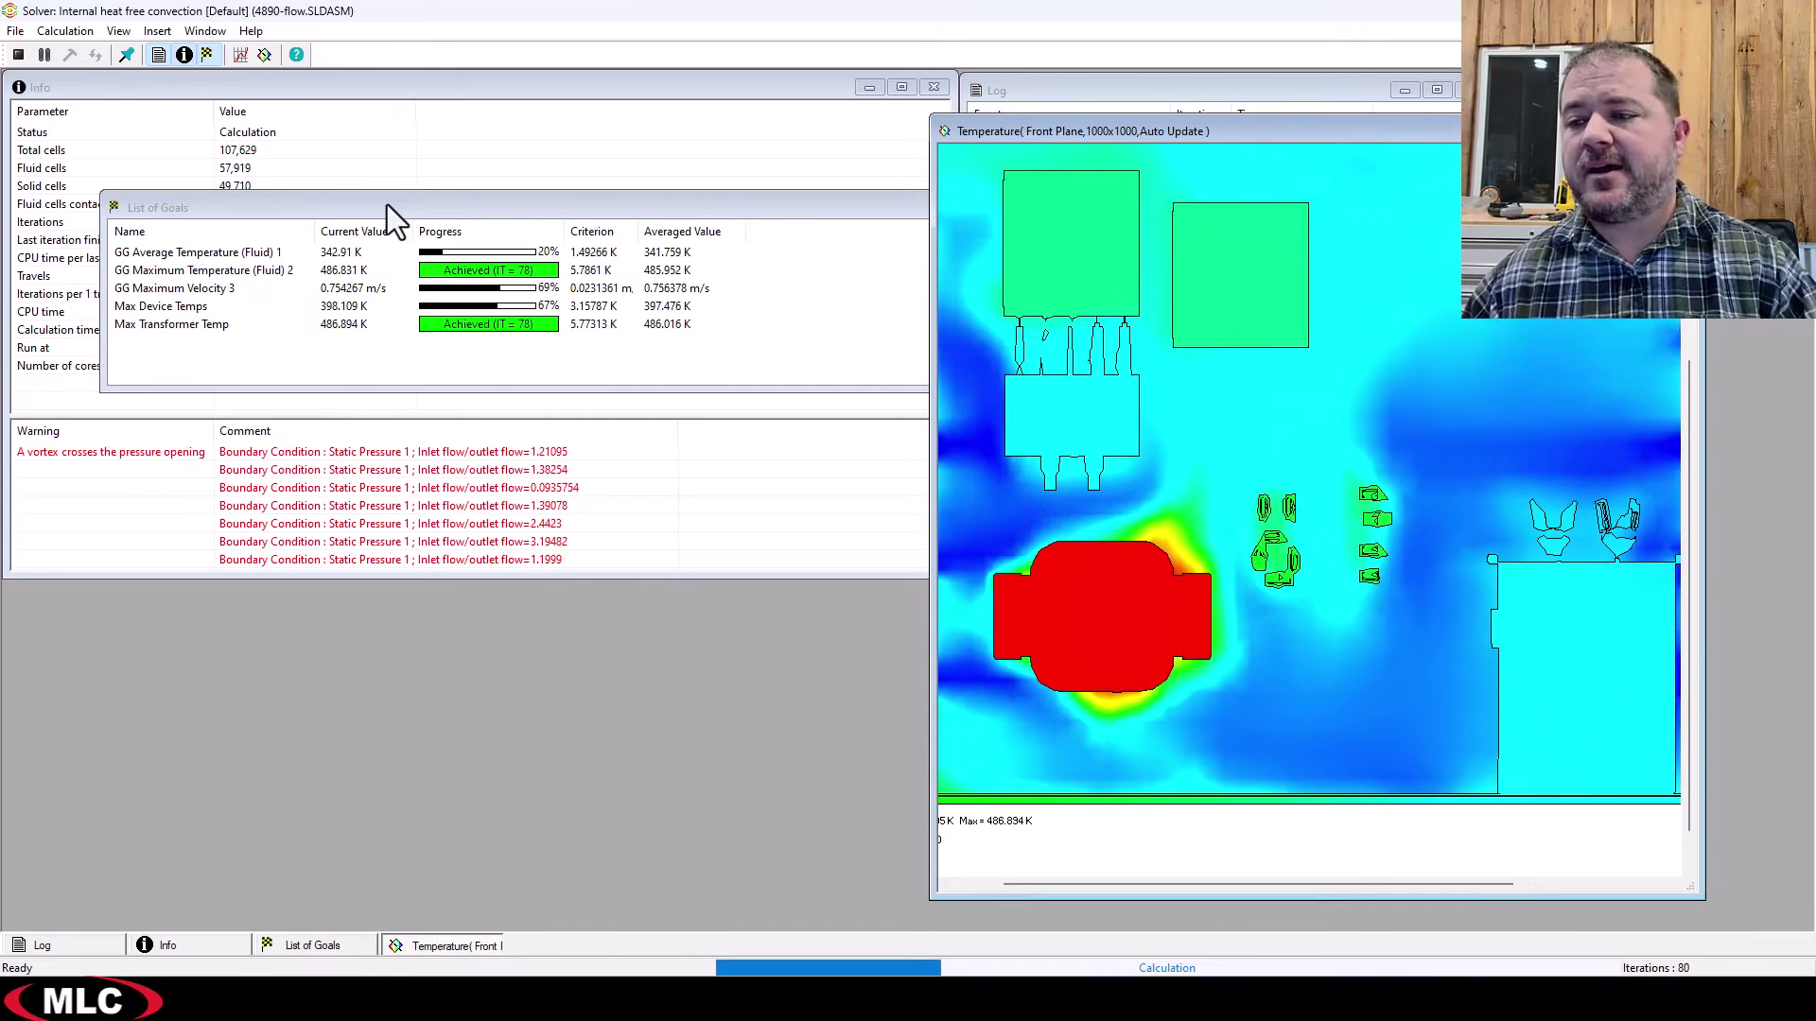
left_click_drag(388, 205, 332, 631)
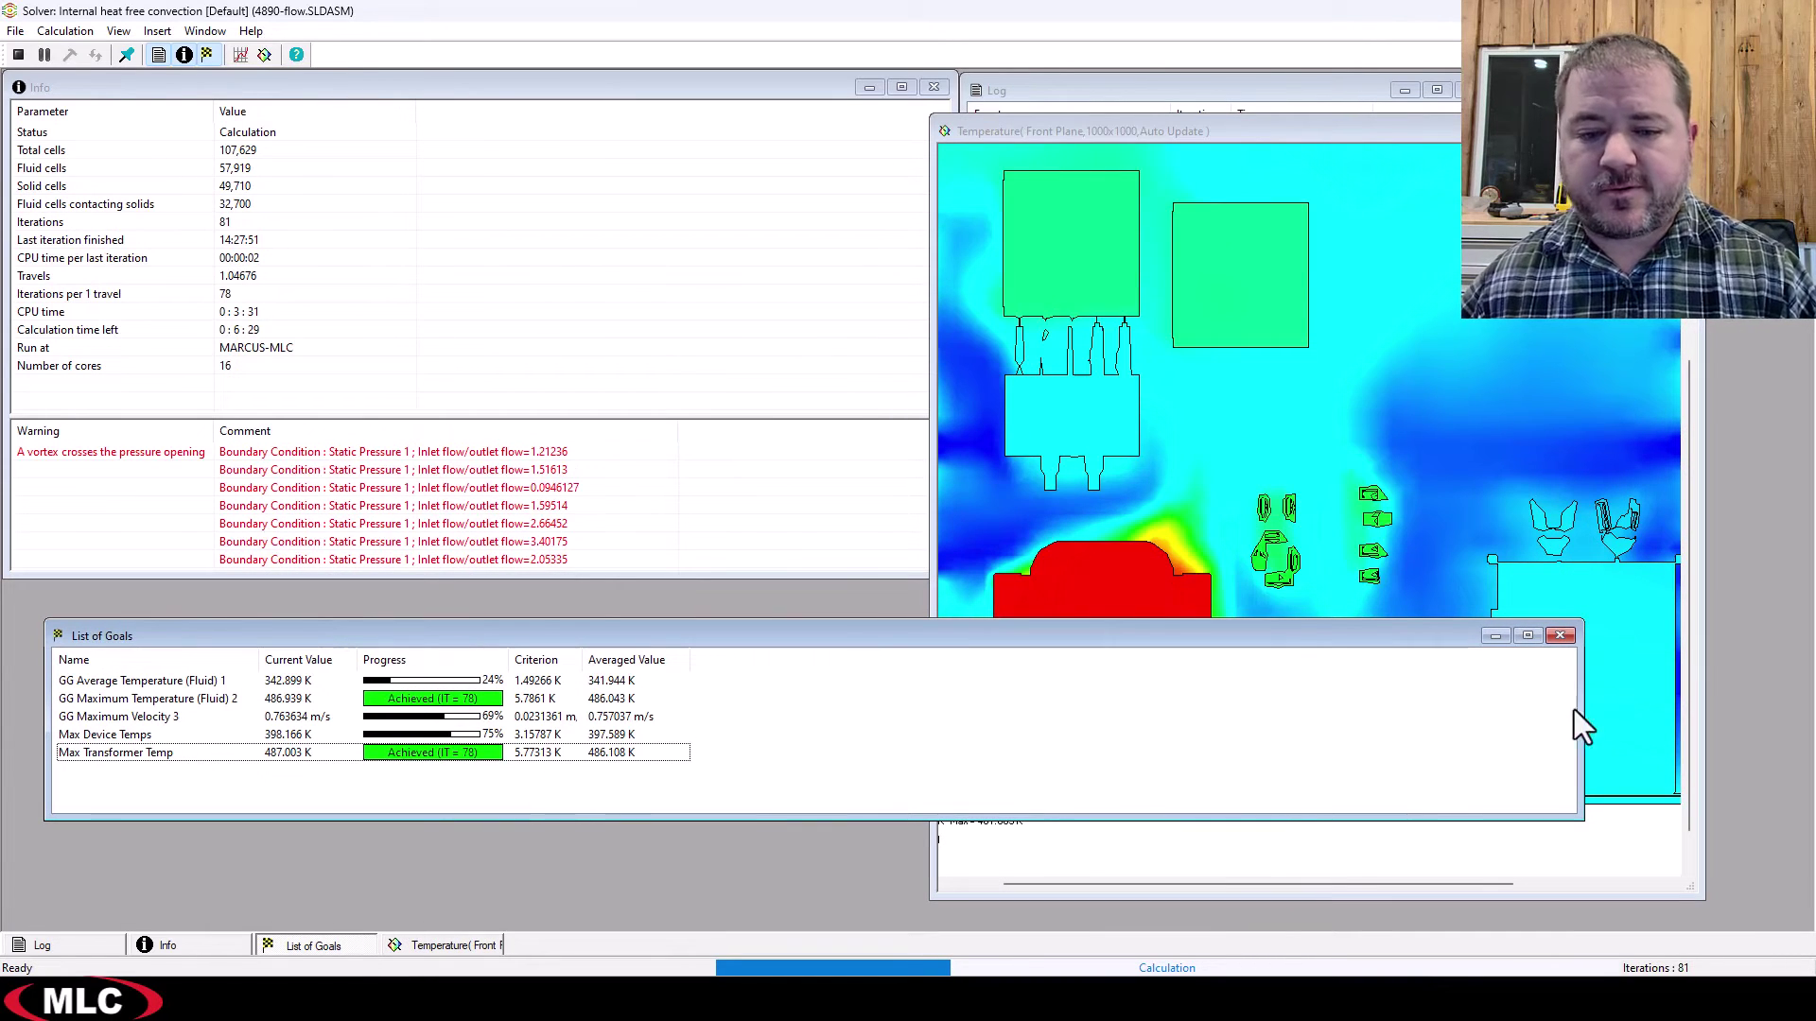
left_click_drag(1582, 728, 832, 728)
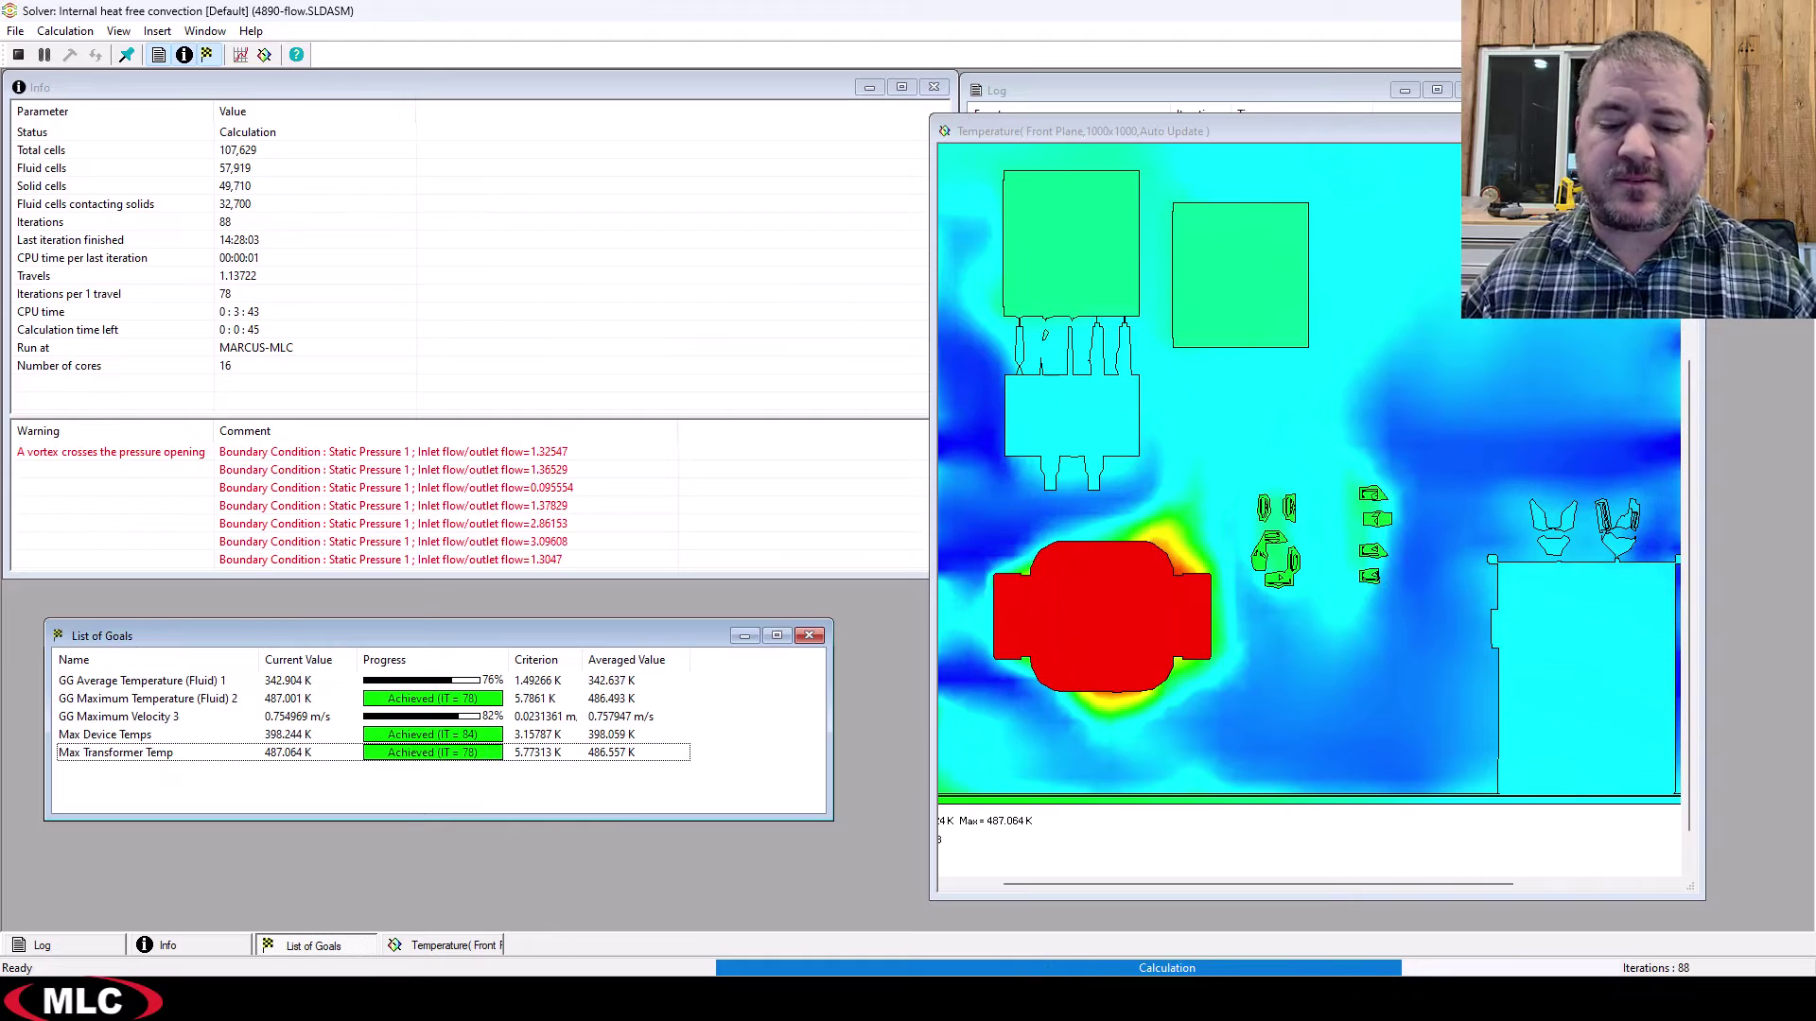
left_click_drag(659, 645, 645, 628)
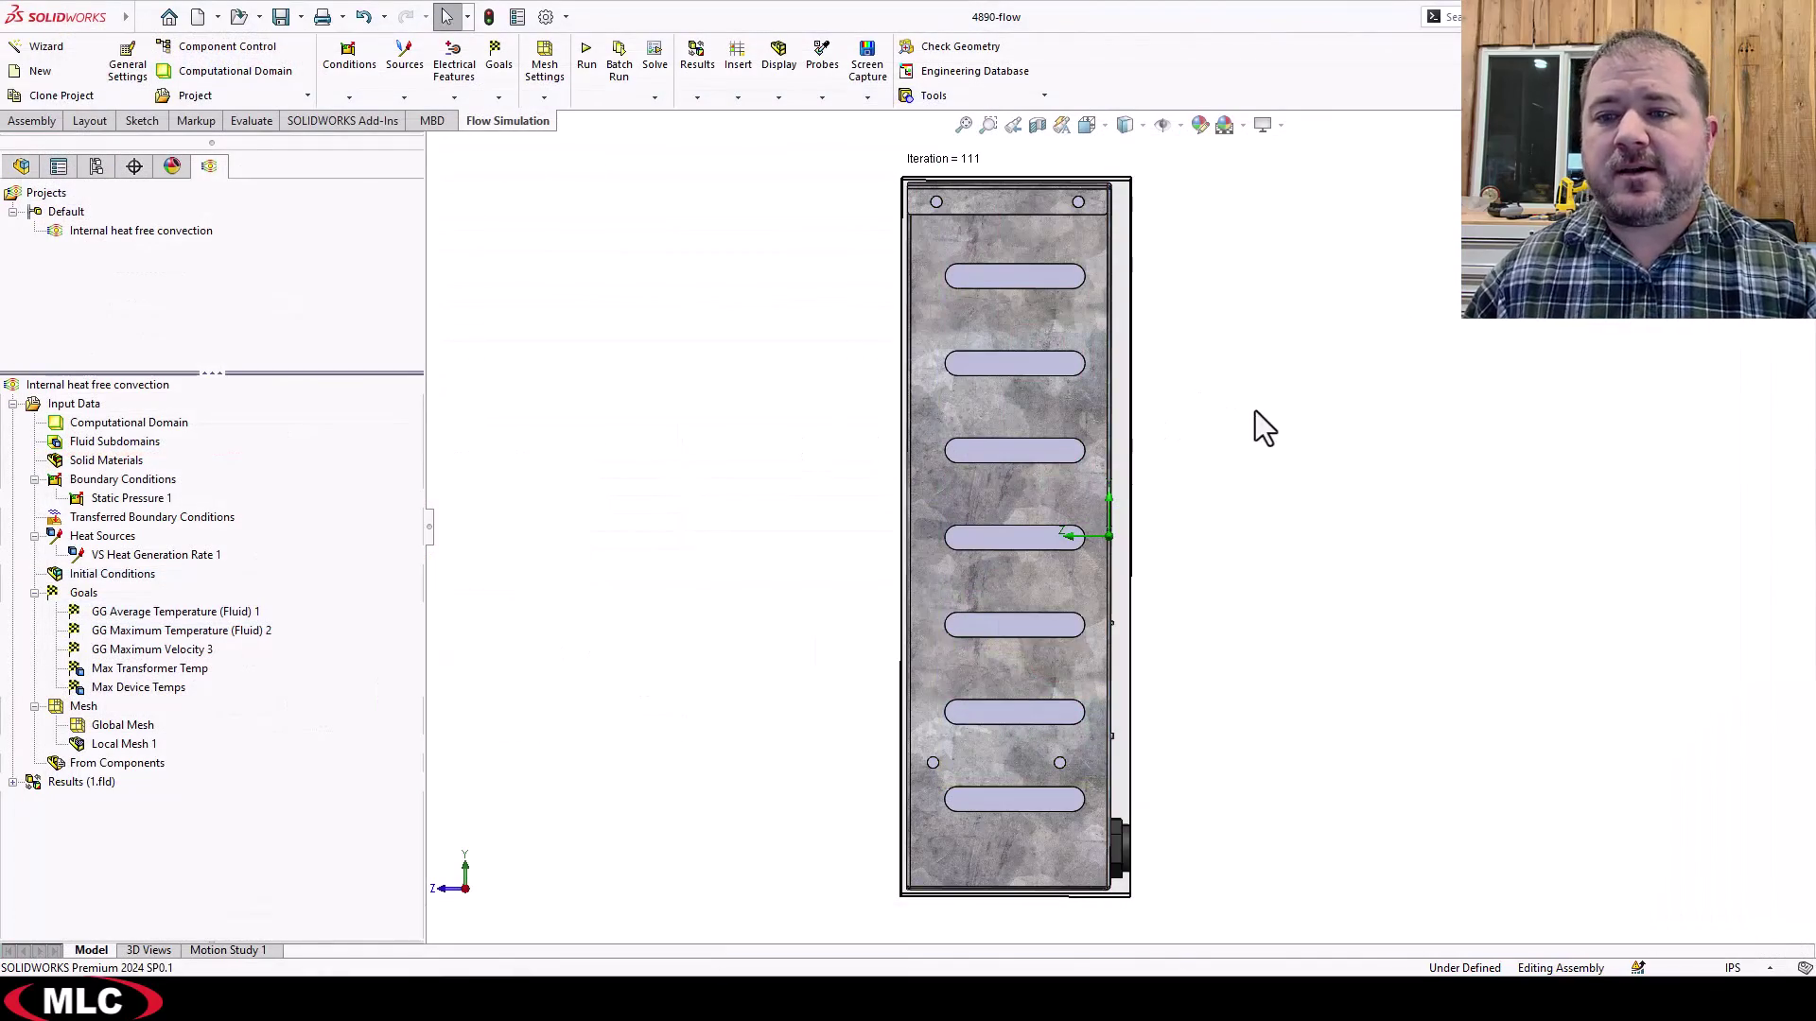
middle_click_drag(1256, 411, 1494, 486)
left_click(587, 55)
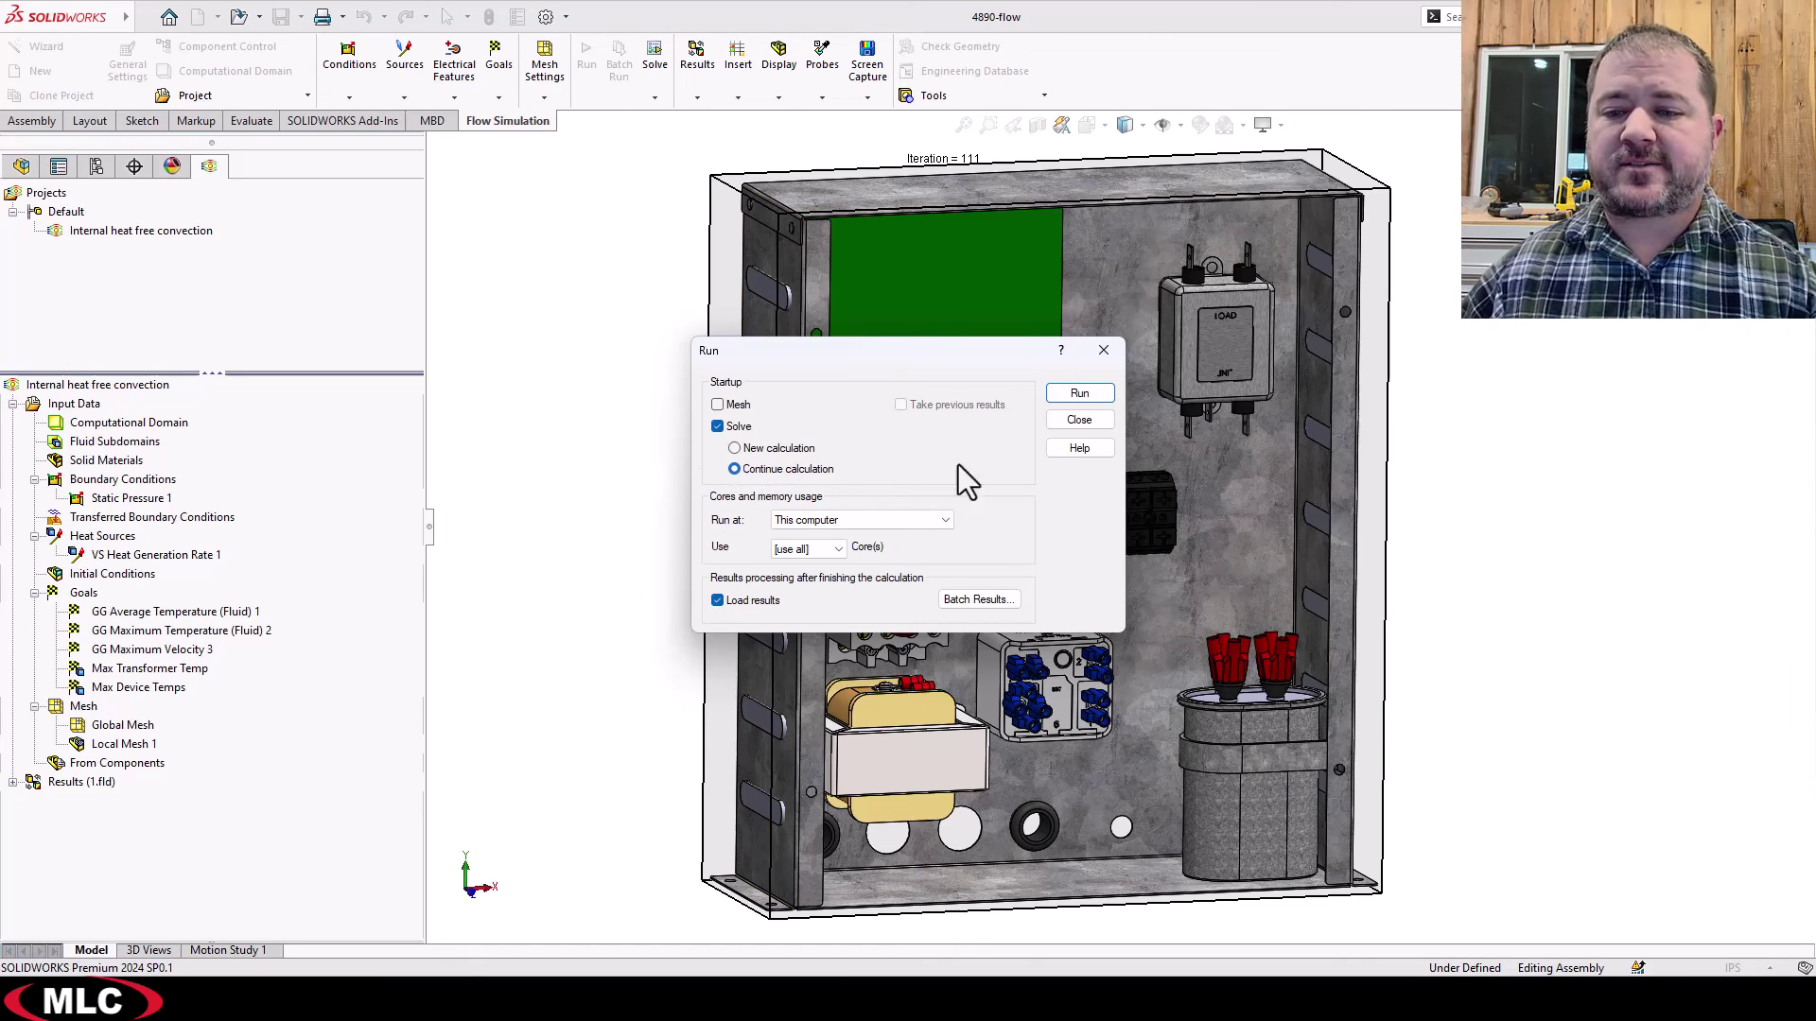
left_click(1076, 421)
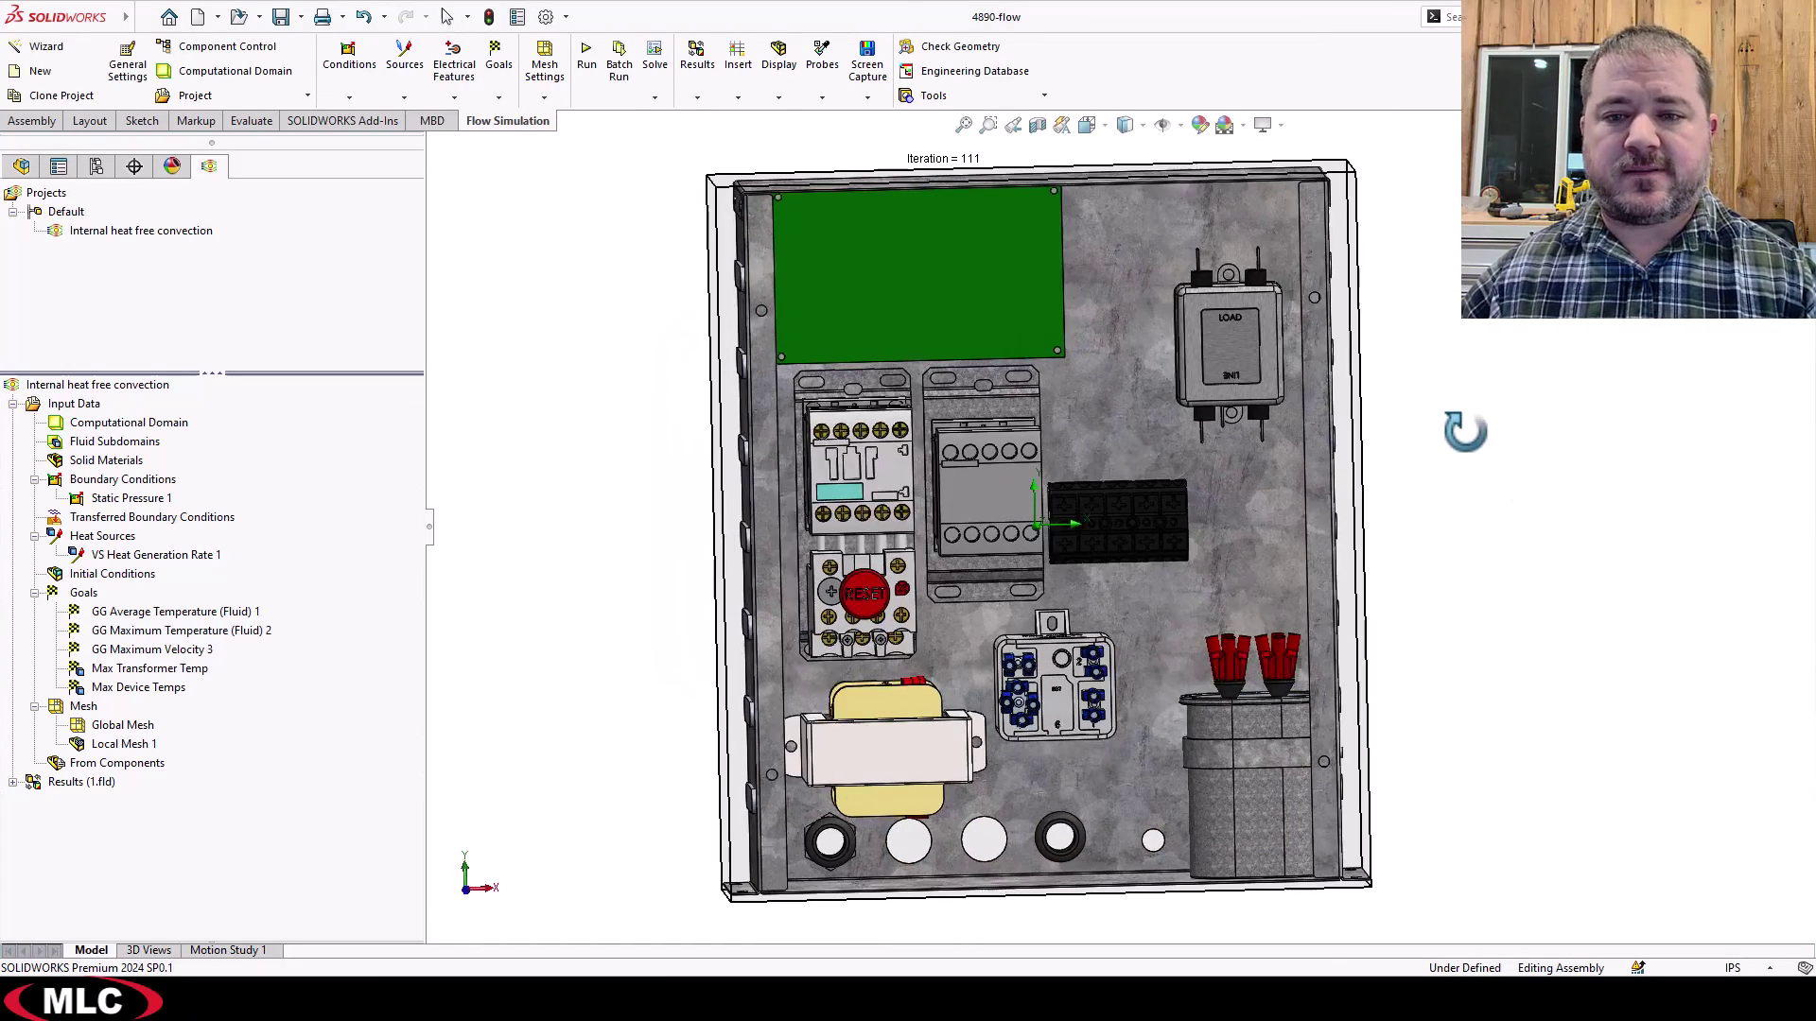